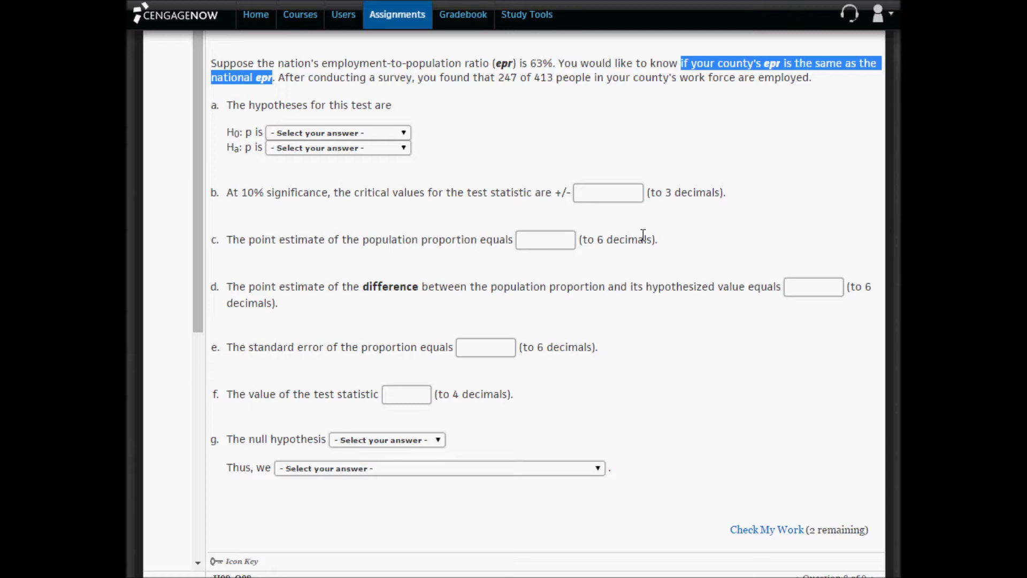
Set the null hypothesis to p = 0.63
key(shift+Right)
key(shift+Right)
key(shift+Right)
drag(245, 133, 253, 132)
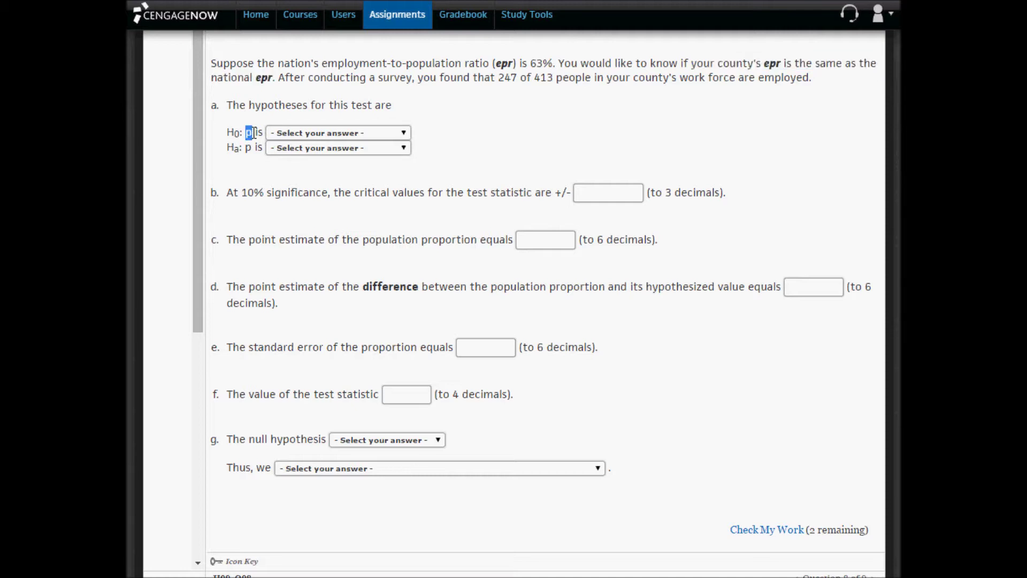
click(287, 135)
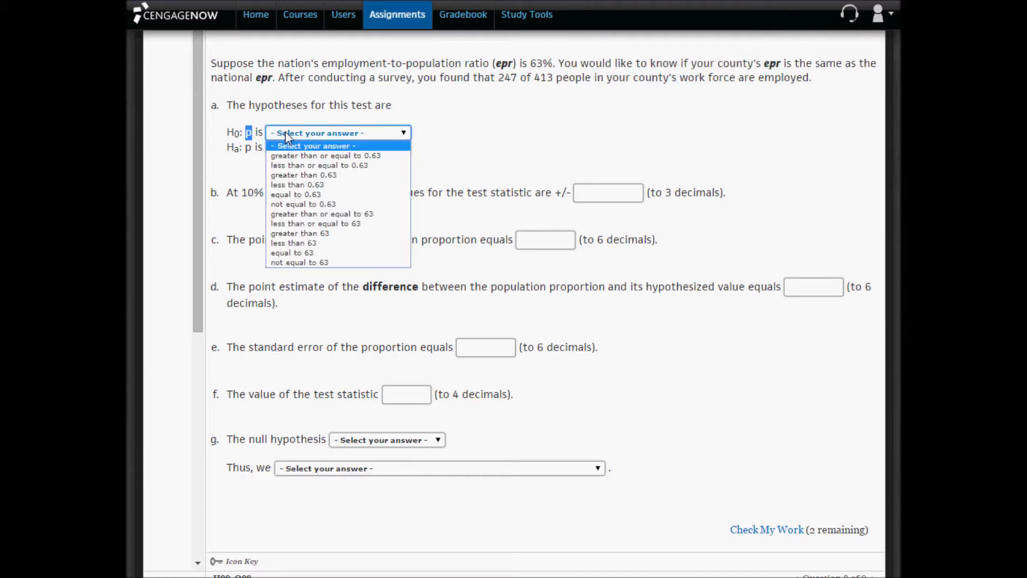
click(297, 195)
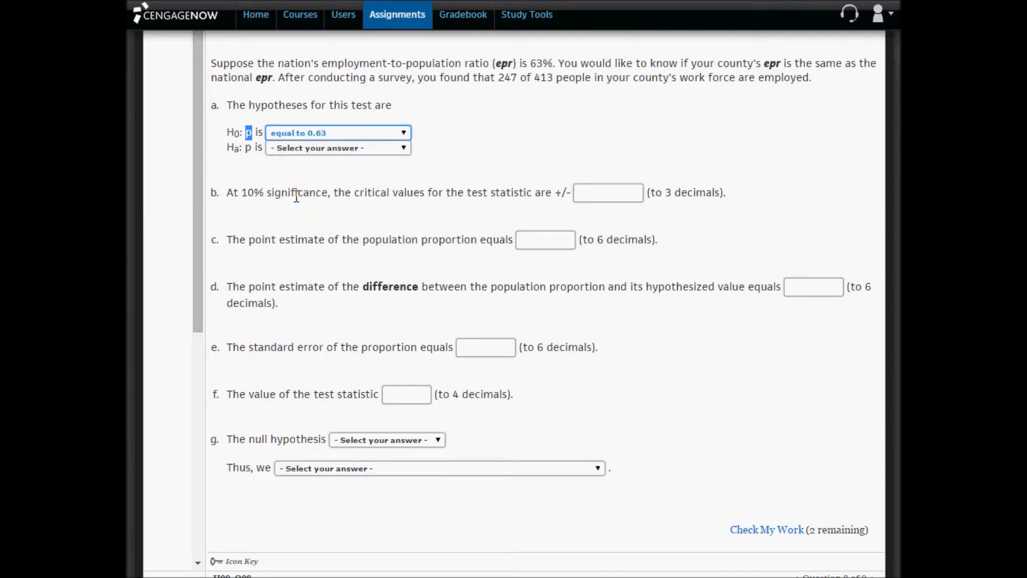
Set the alternative hypothesis to p ≠ 0.63, then highlight the 63% and 247 of 413 figures
double_click(248, 148)
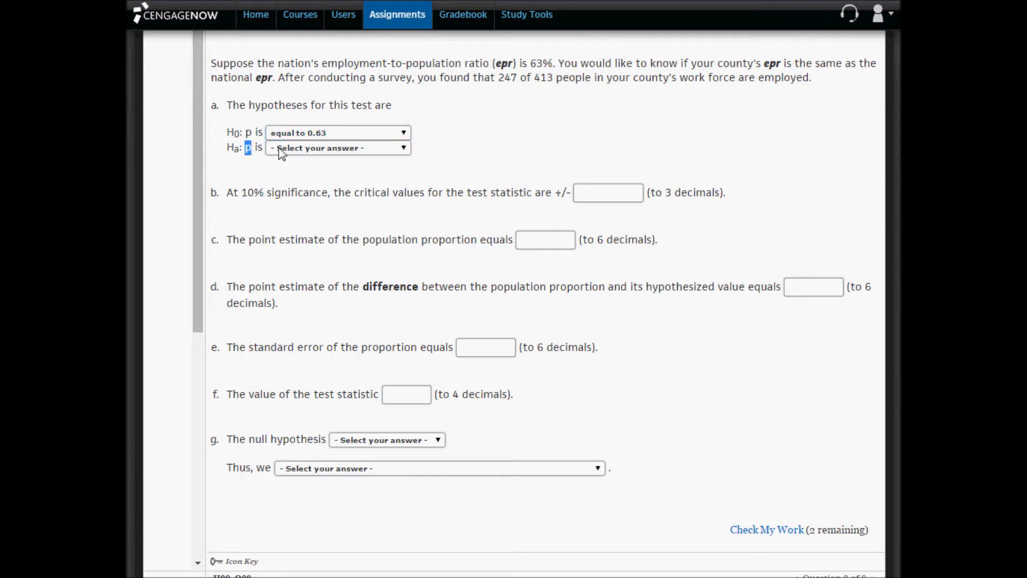
click(280, 150)
click(303, 221)
drag(530, 63, 550, 65)
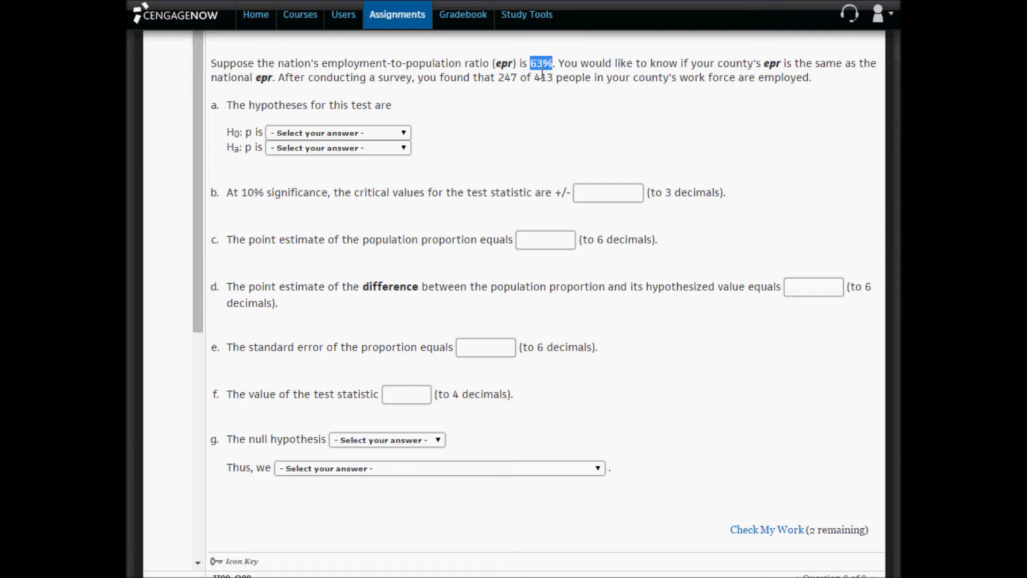
drag(501, 77, 554, 81)
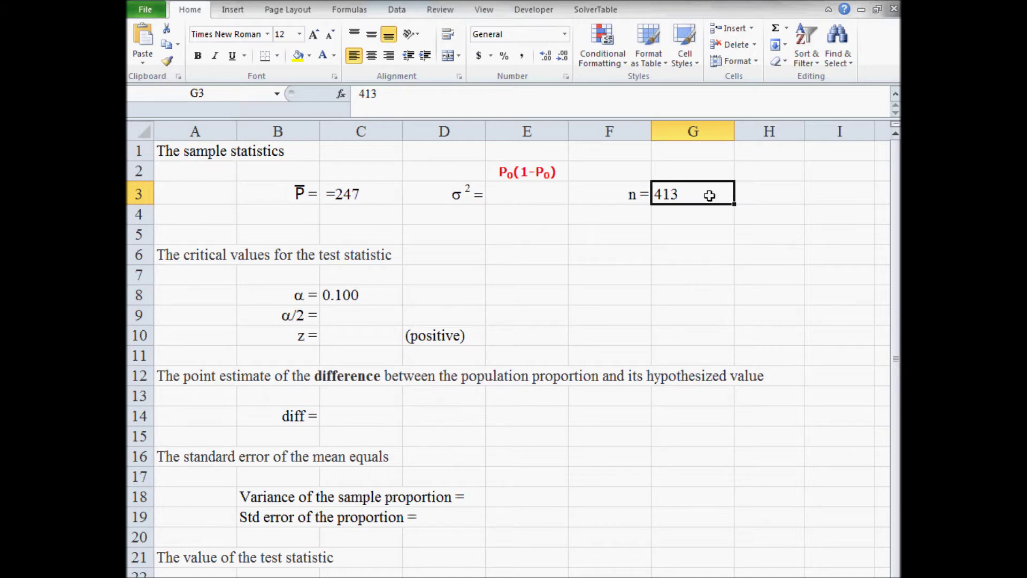
Change C3's sample proportion to =247/G3 so it reads 0.598
double_click(363, 194)
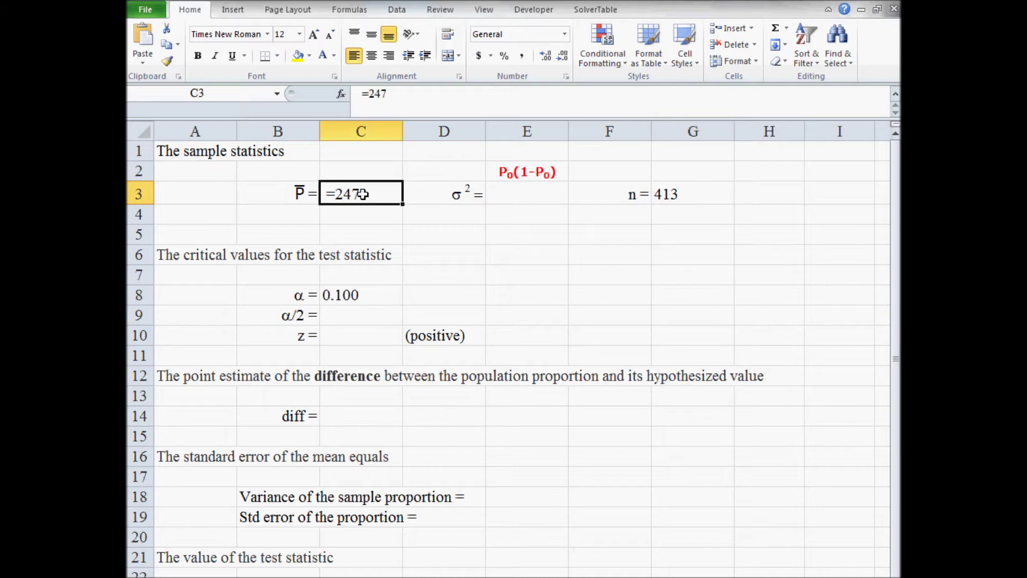
text(/)
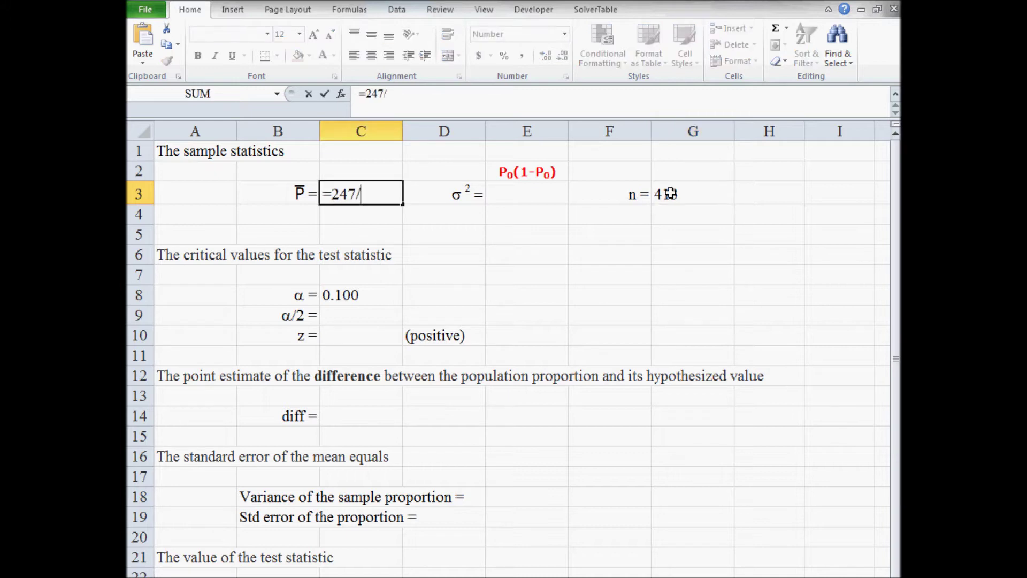
drag(330, 194, 355, 194)
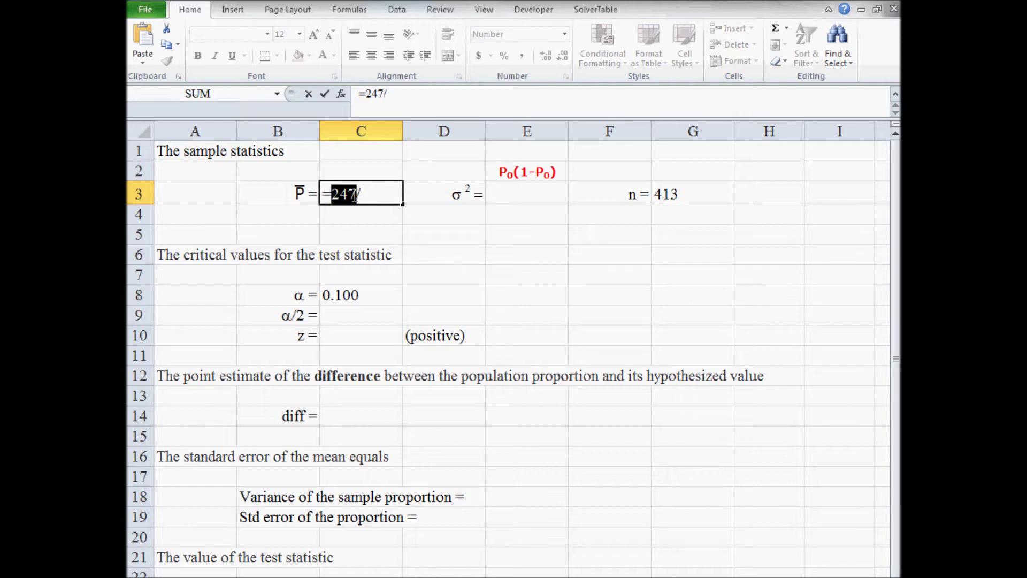
click(366, 197)
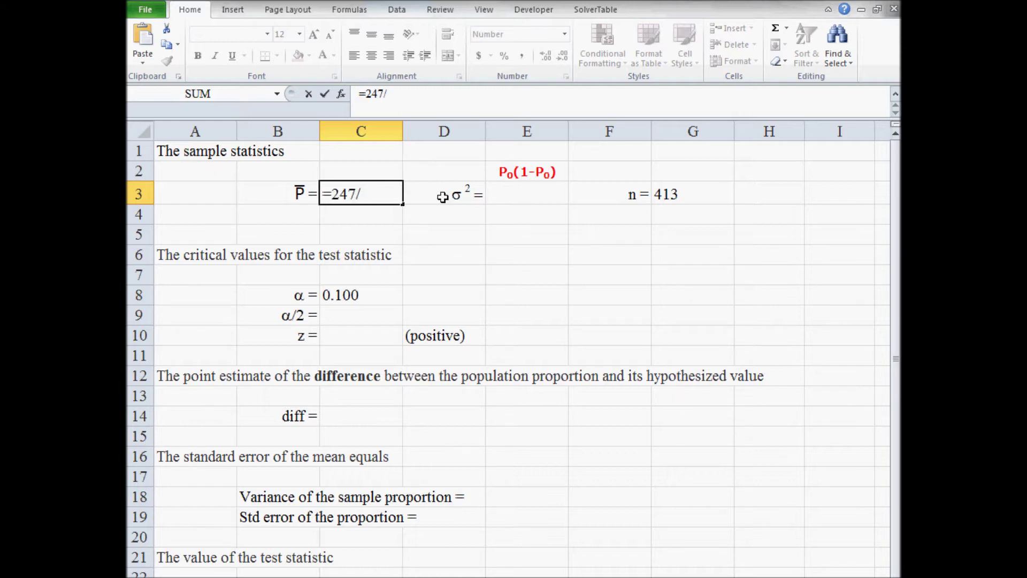
click(695, 194)
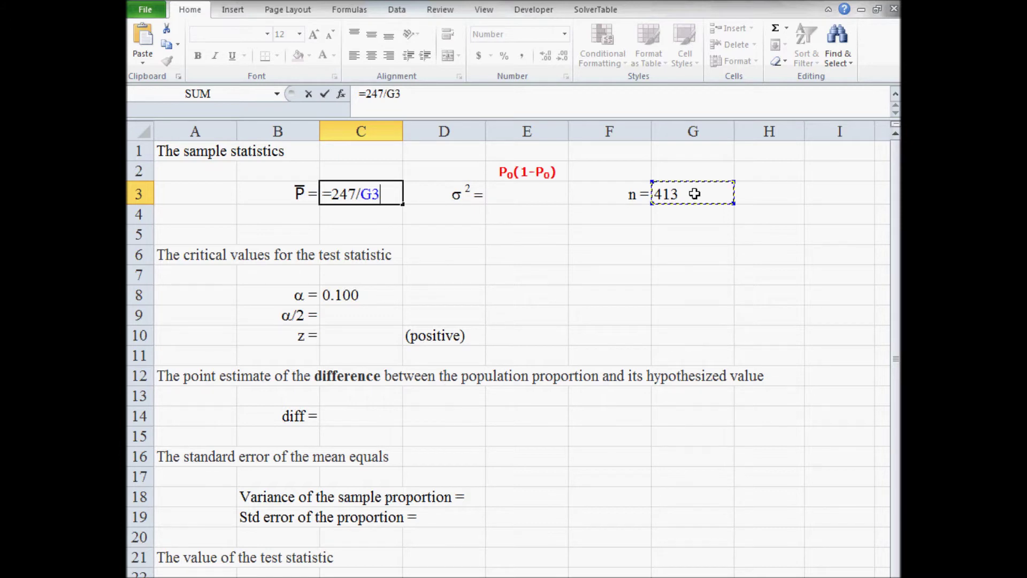
key(Return)
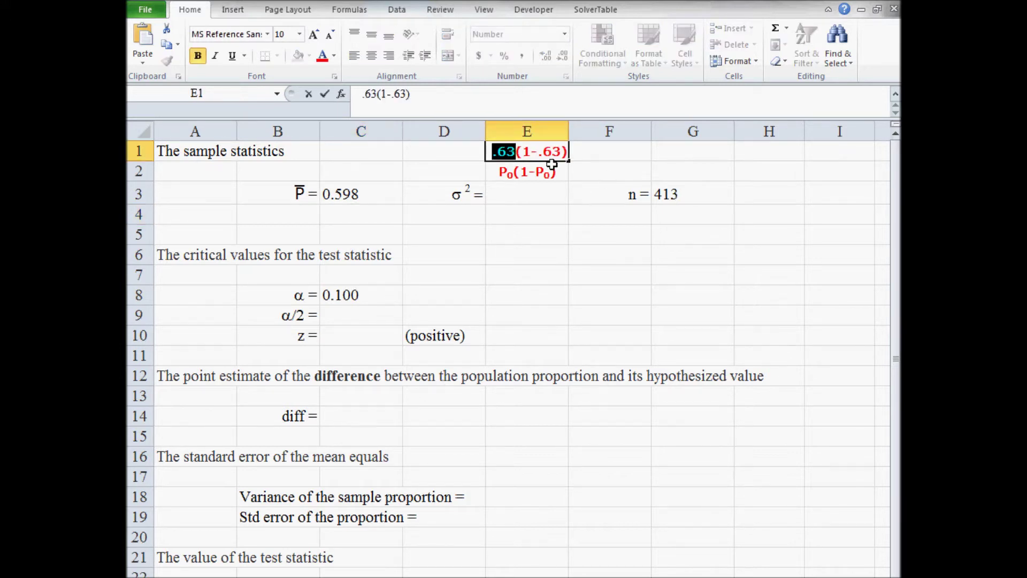
Enter =.63(1-.63) in E3 so the variance p0(1−p0) reads 0.23310
drag(493, 152, 617, 174)
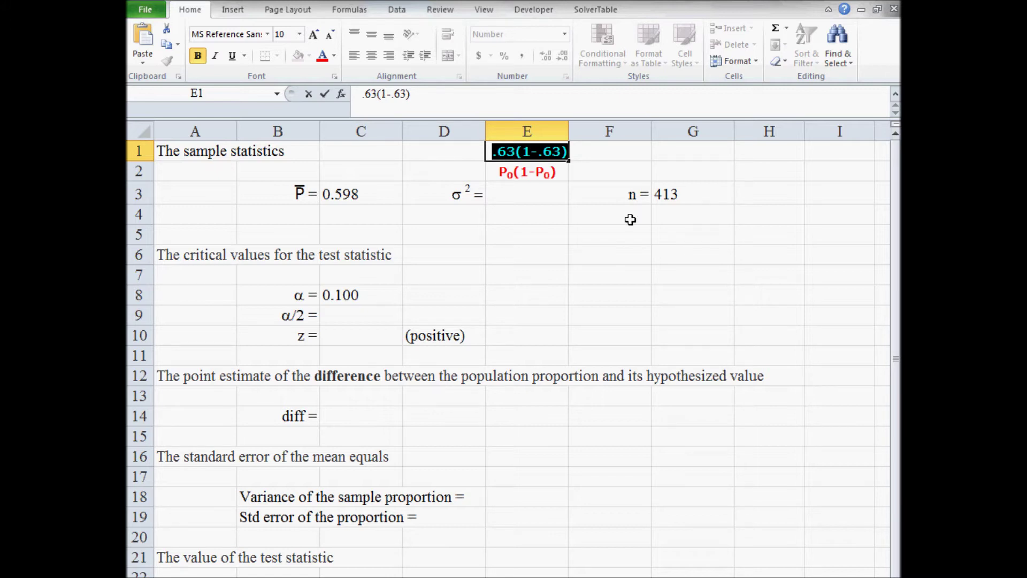
click(523, 193)
text(=)
key(ctrl+v)
key(Return)
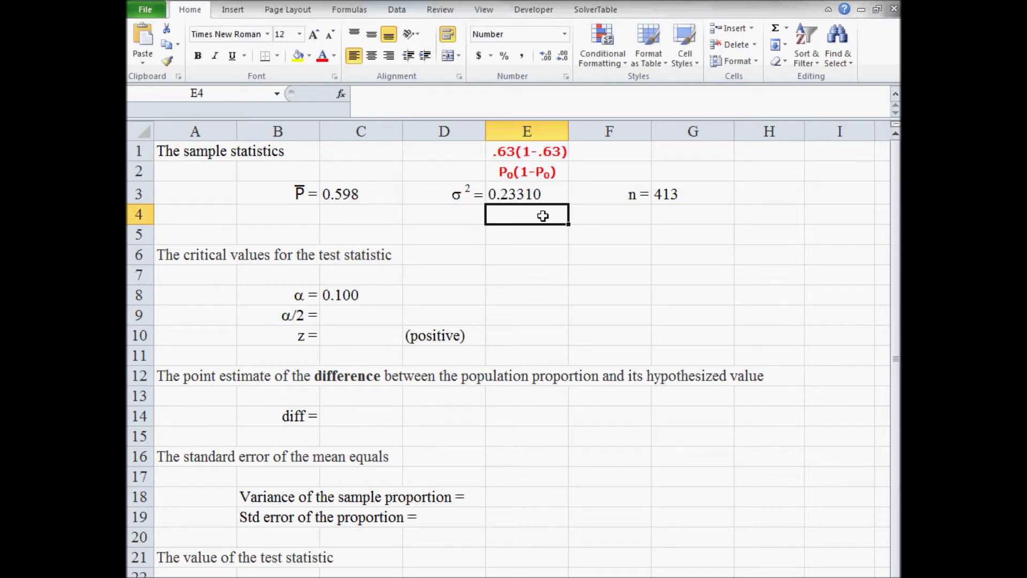
click(381, 297)
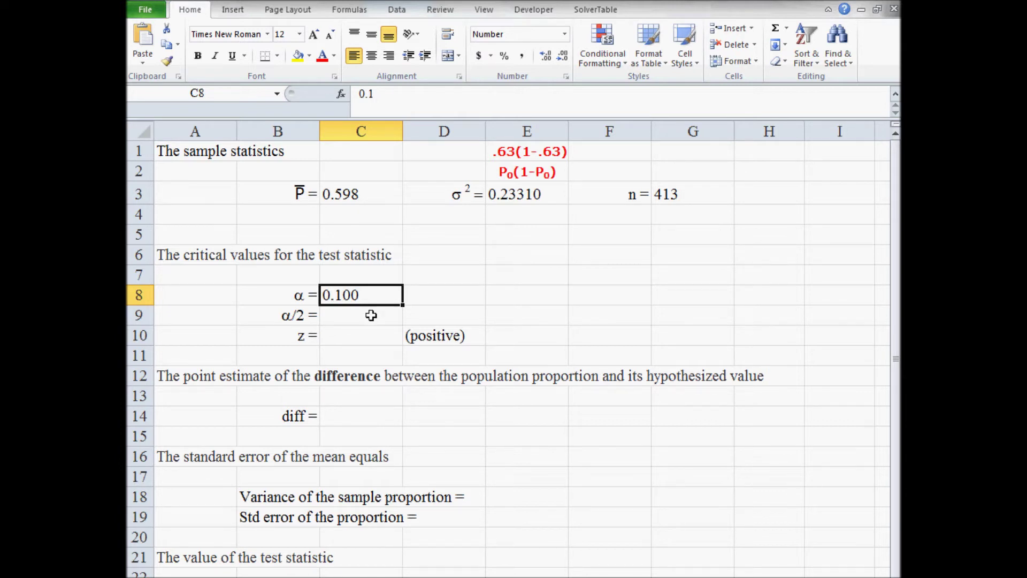
click(371, 315)
Set α/2 in C9 to =C8/2 (0.050) and change the note beside z to '+ or -'
text(=)
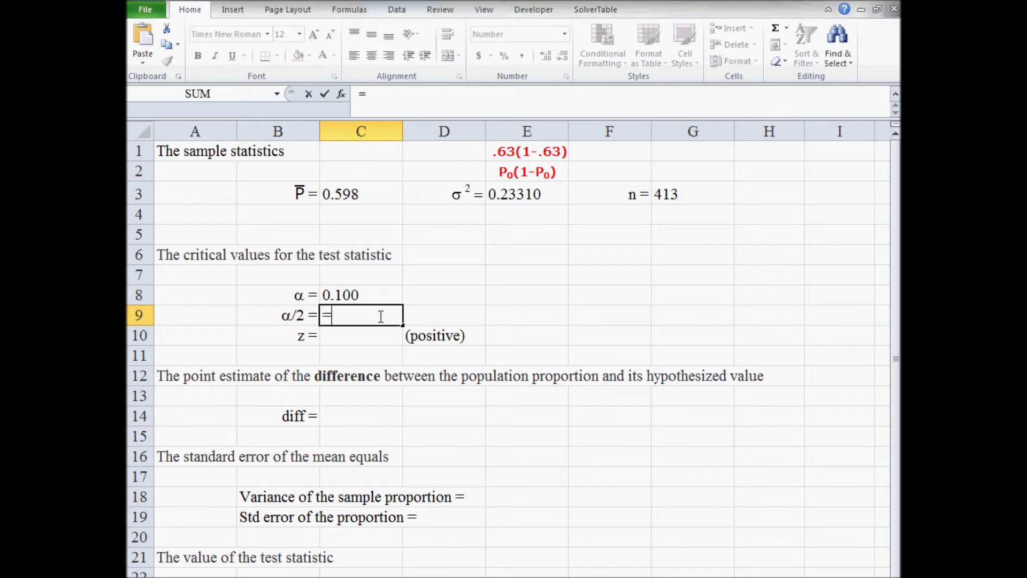
text(C8/2)
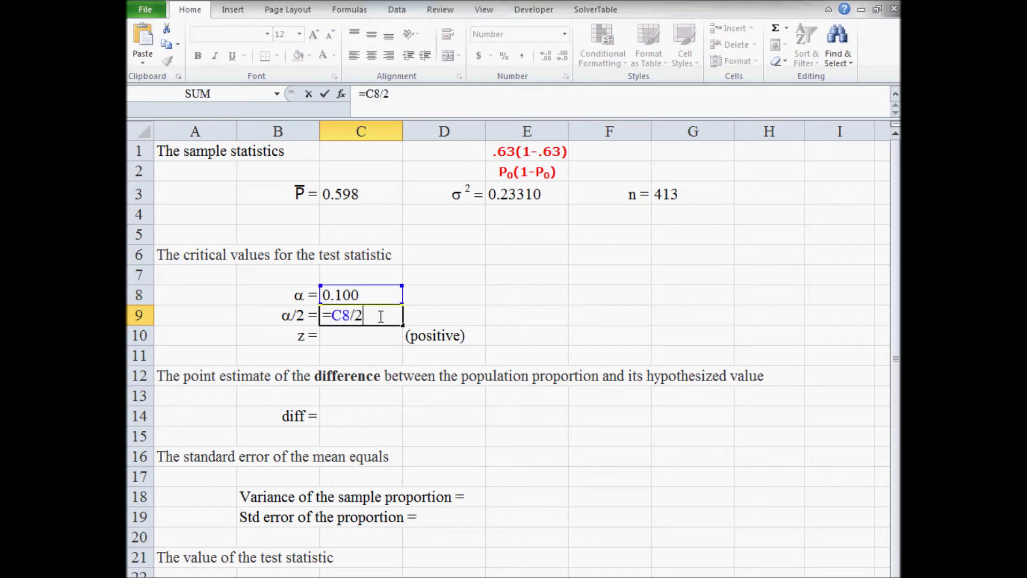
key(Return)
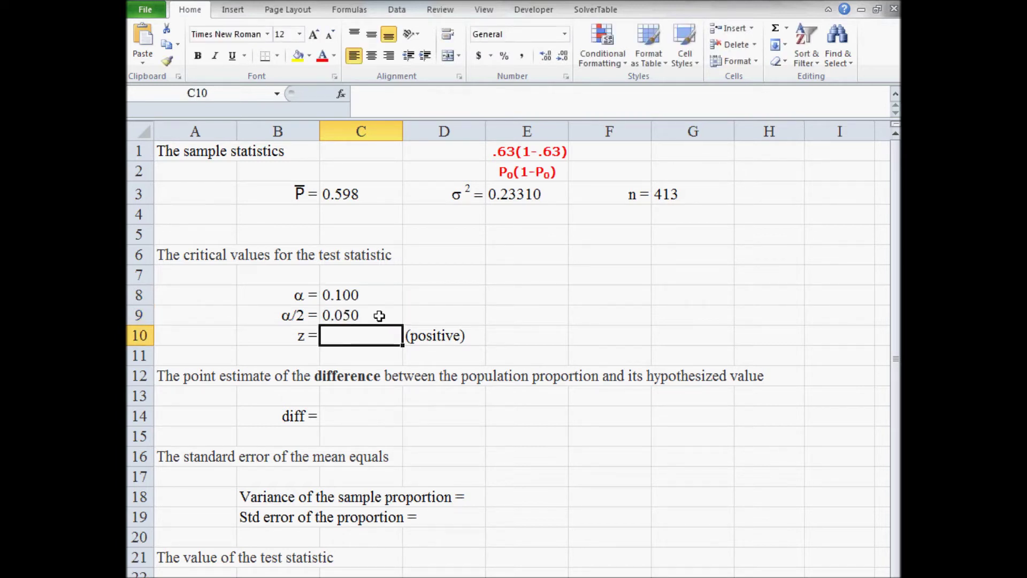
key(Right)
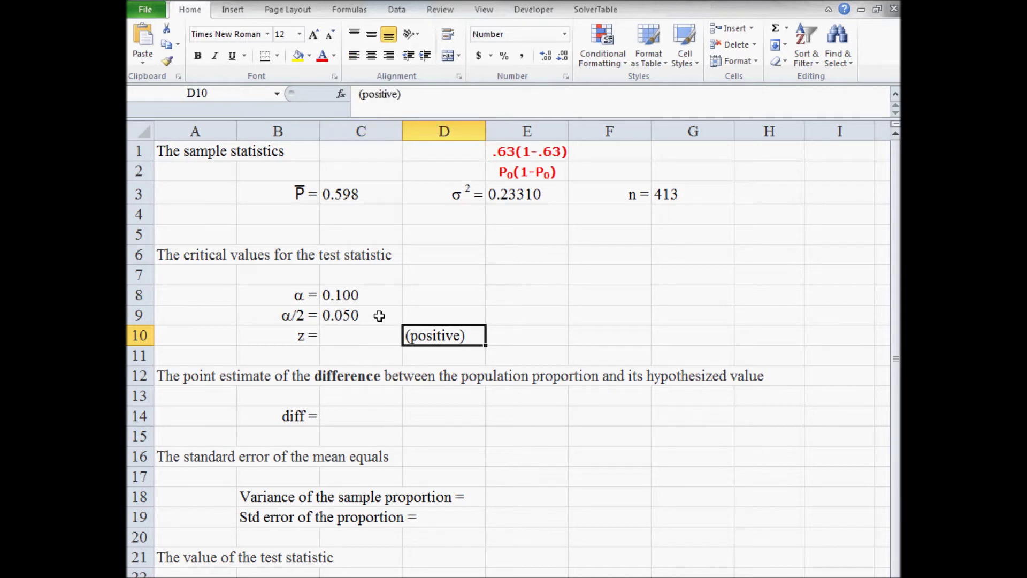
text(+ or -)
key(Return)
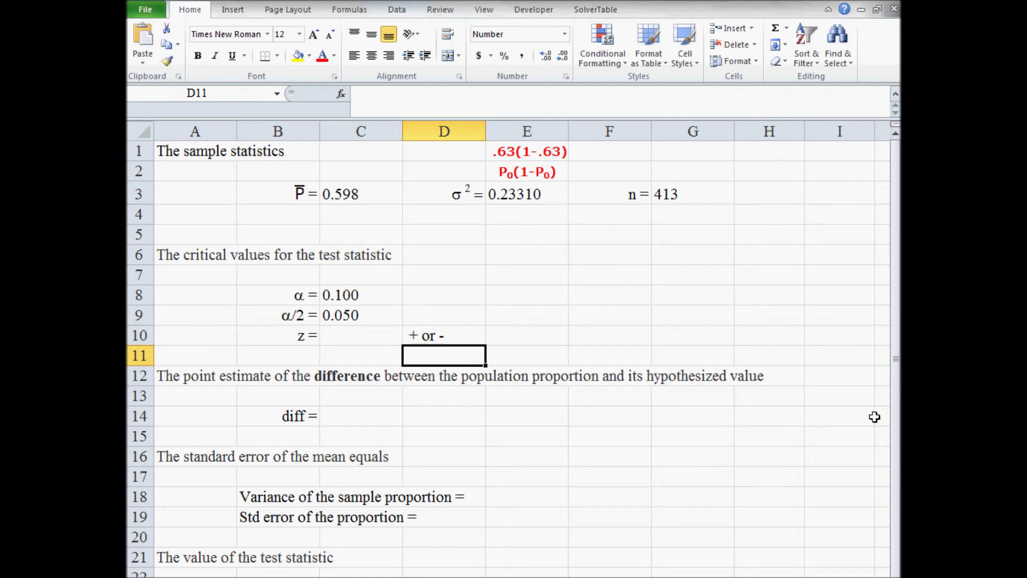
key(Up)
key(Left)
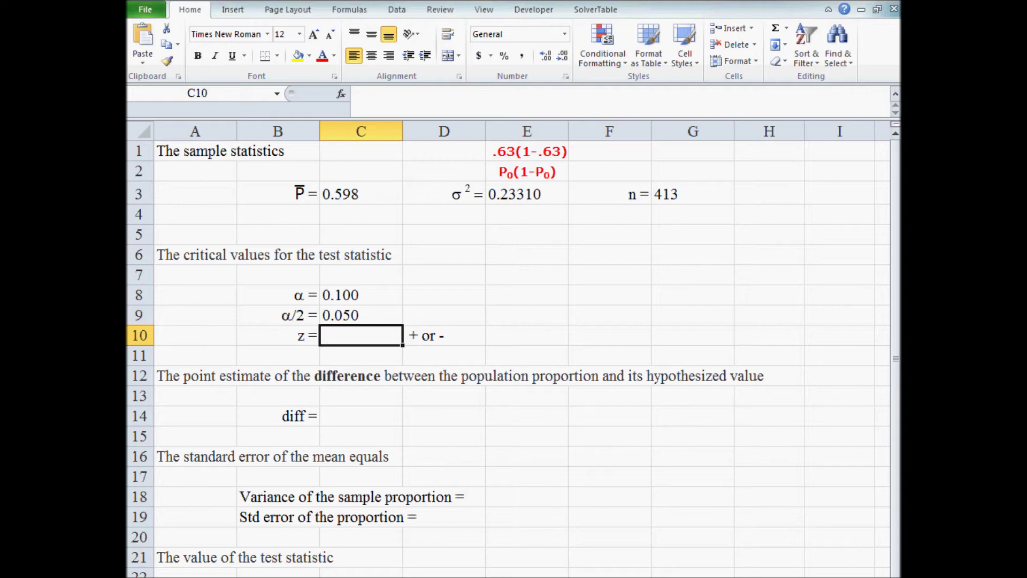
key(alt+Tab)
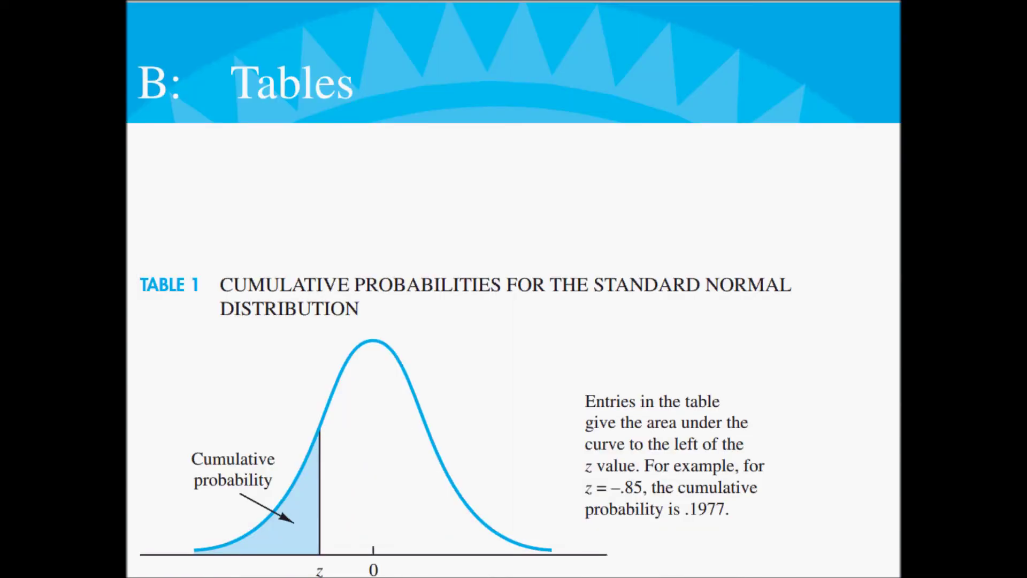
Find and copy 1.645 from the t-table's ∞ row under the .05 column
scroll(593, 261, down, 3)
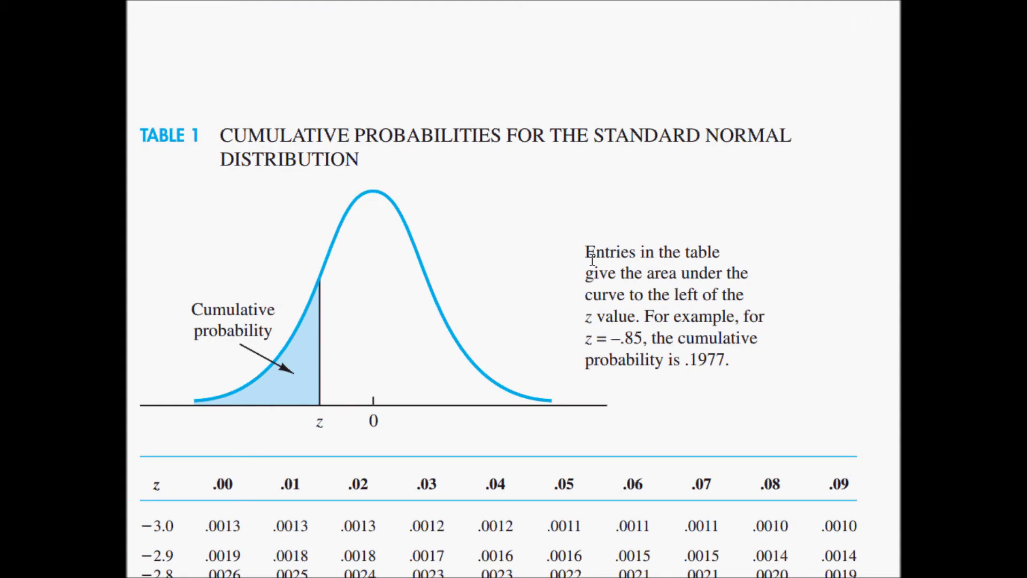
scroll(592, 260, down, 3)
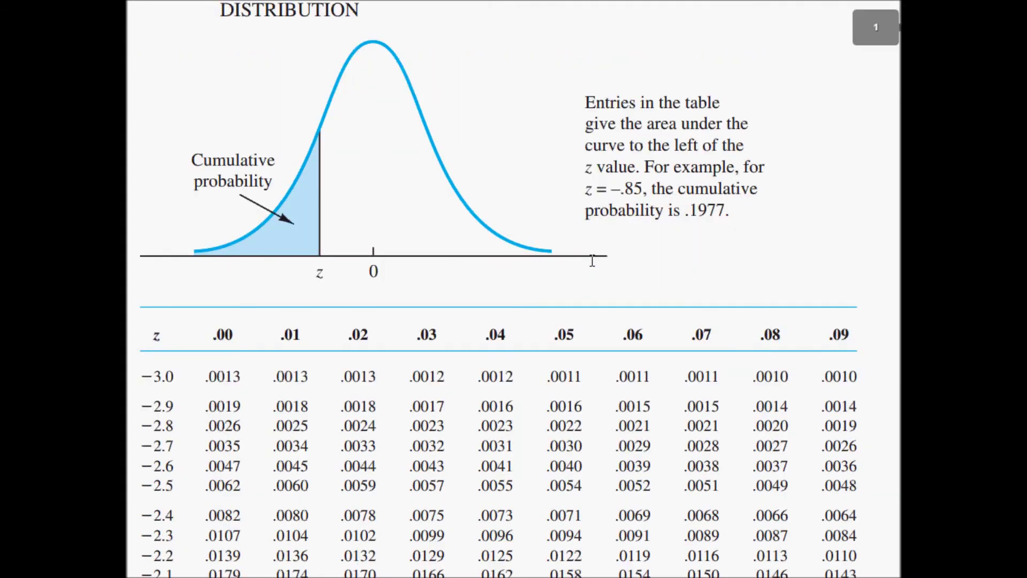
scroll(592, 261, down, 4)
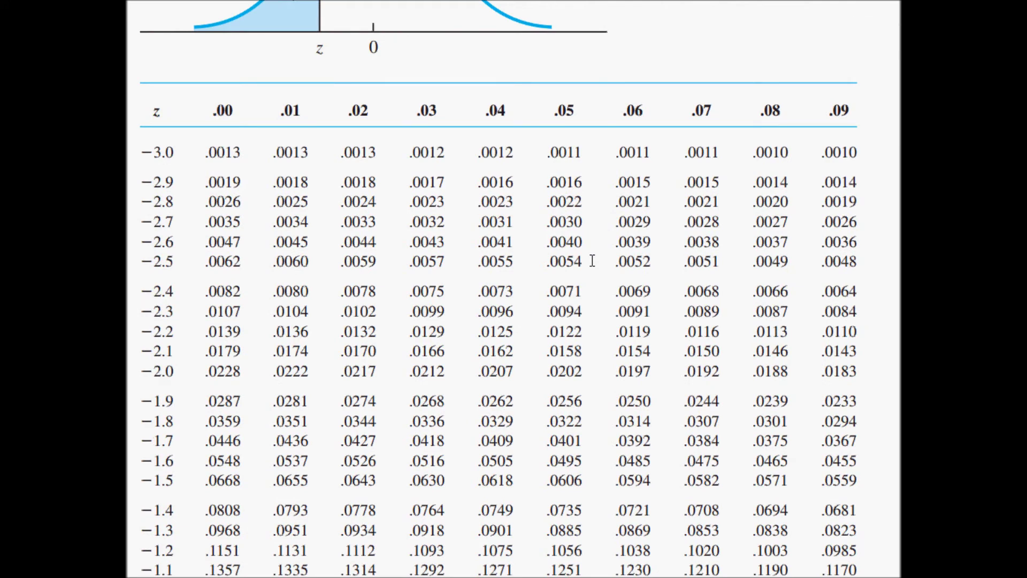
scroll(592, 260, down, 20)
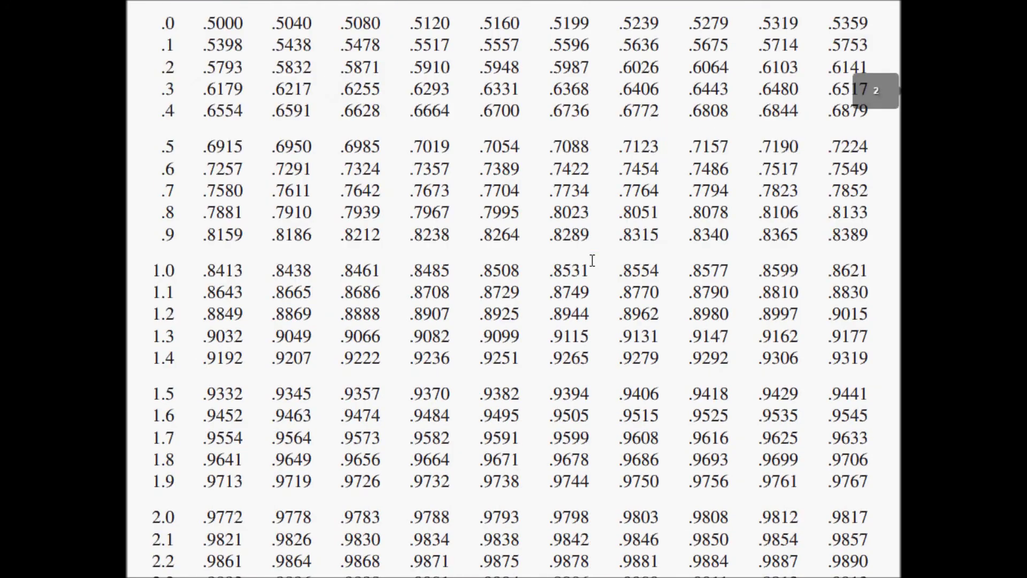
scroll(593, 261, down, 20)
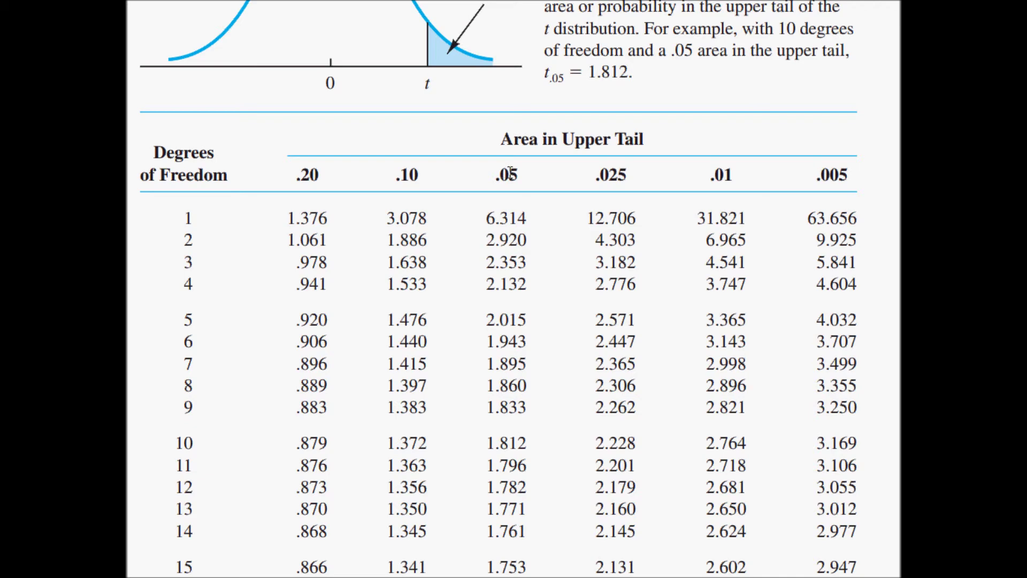
scroll(511, 172, down, 20)
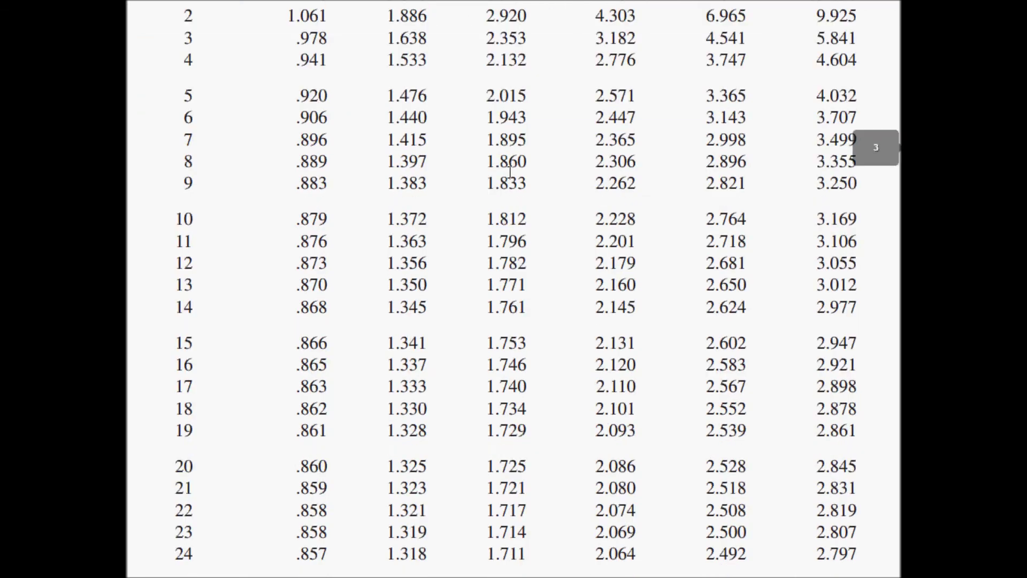
scroll(510, 172, down, 20)
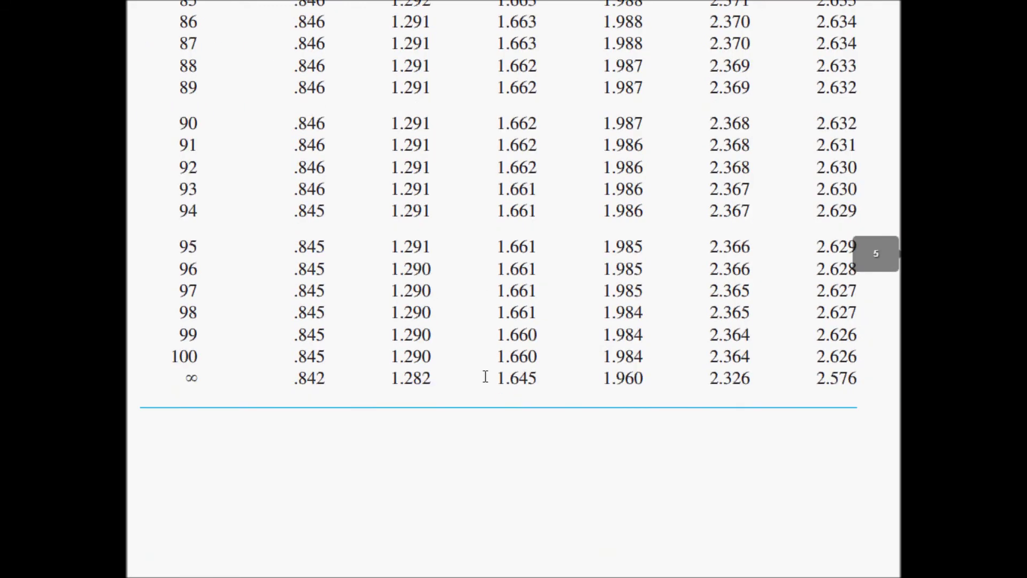
drag(496, 377, 538, 378)
key(ctrl+c)
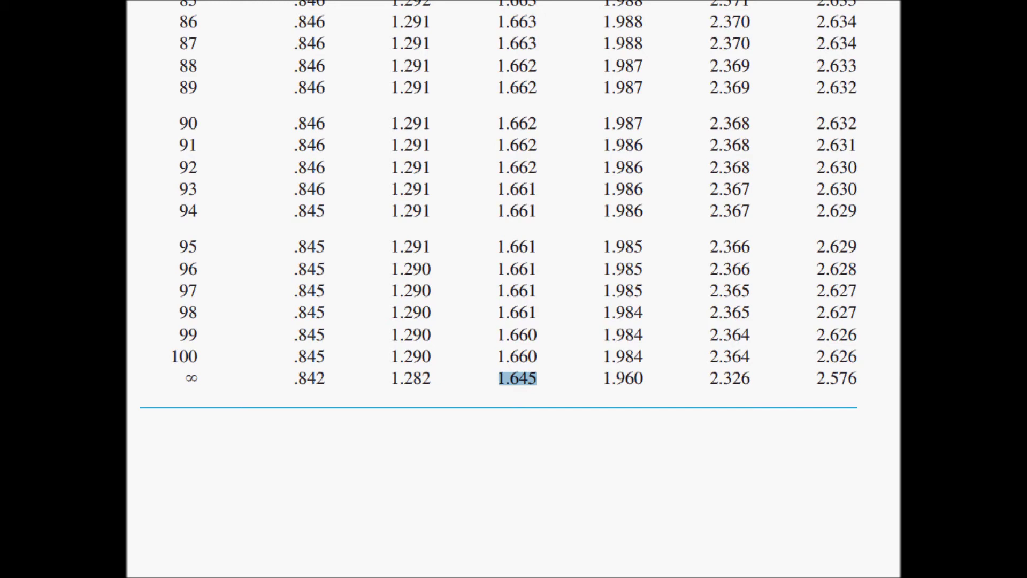
key(alt+Tab)
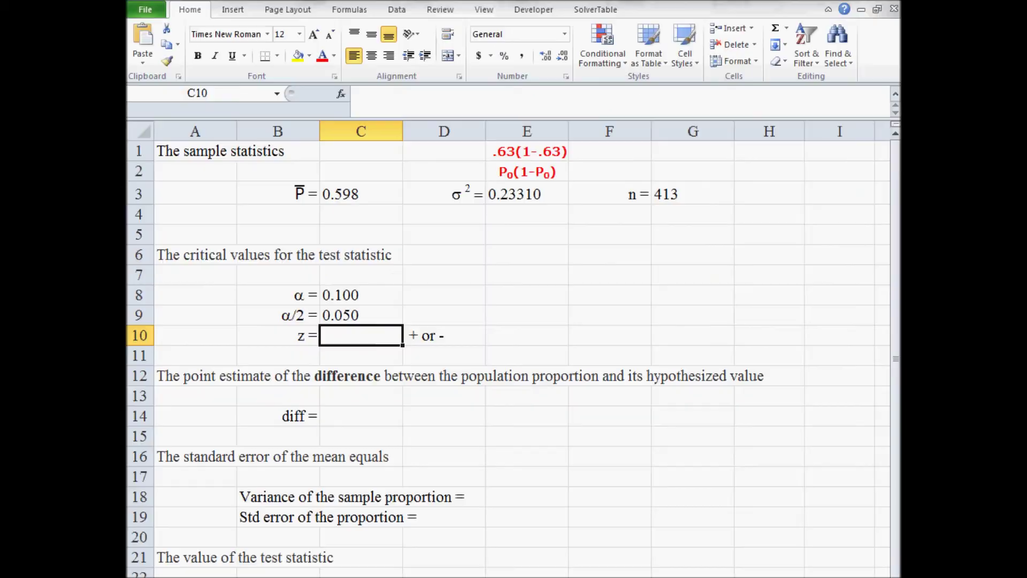
Paste the critical z value 1.645 into C10
double_click(364, 336)
key(ctrl+v)
click(440, 396)
Enter =C3-0.63 in C14, giving a difference of -0.032
click(357, 416)
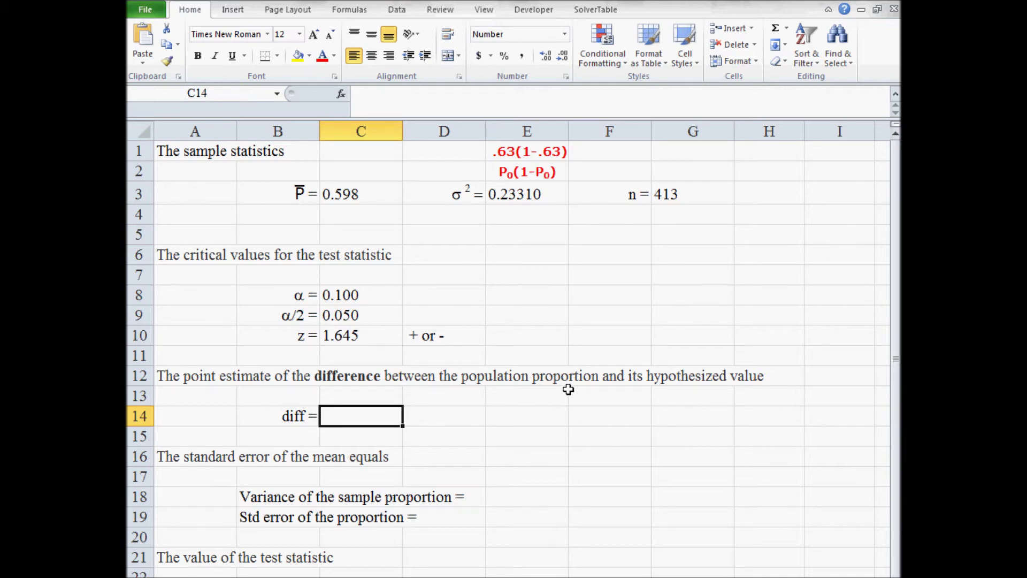
text(=)
key(Up)
key(Up)
key(Up)
key(Up)
key(Up)
key(Up)
key(Up)
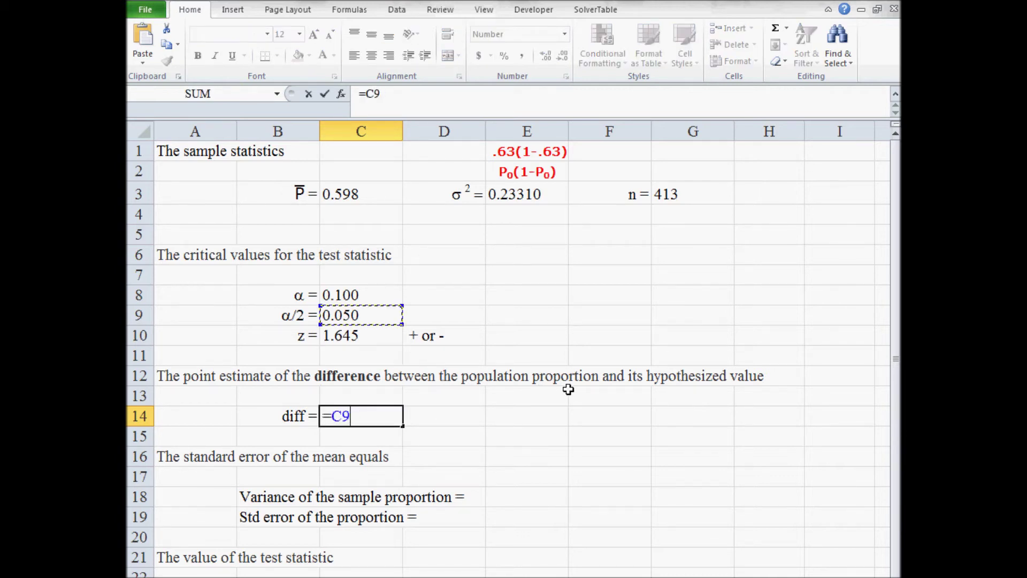
key(Up)
key(Up)
key(Up)
key(Up)
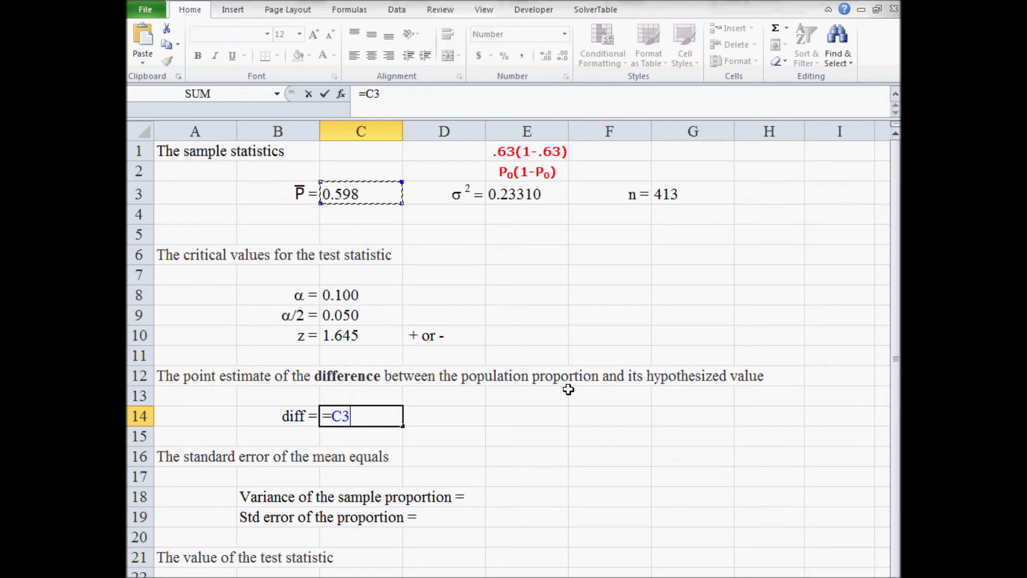
text(-0.63)
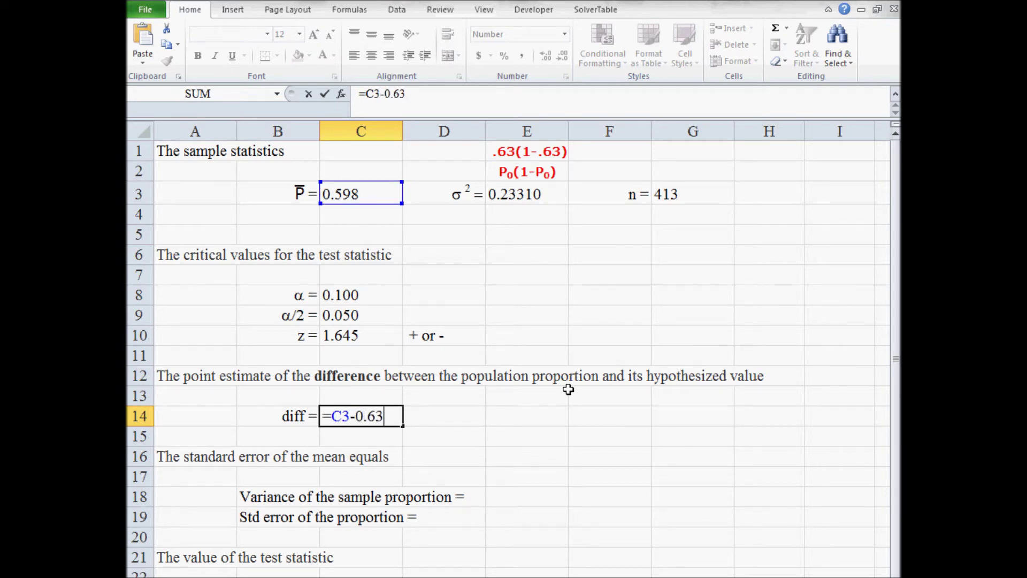
key(Return)
key(Down)
key(Down)
key(Down)
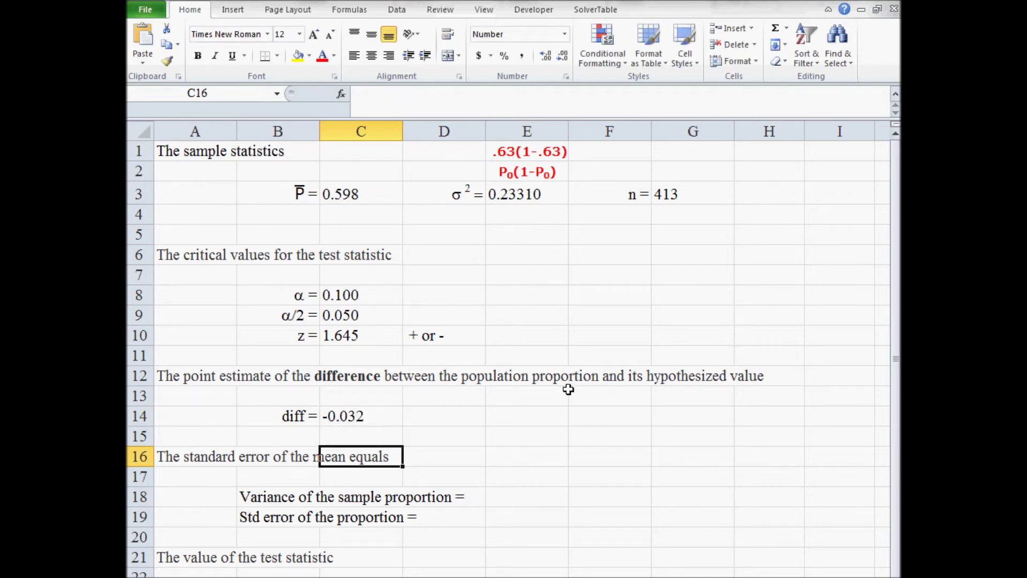
key(Right)
key(Right)
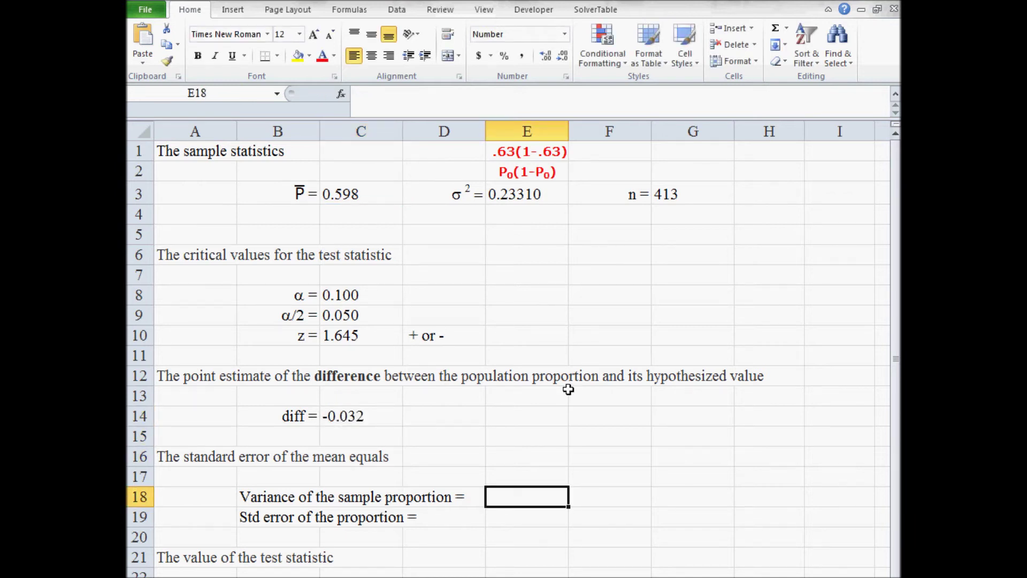
Enter the variance =E3/G3 in E18, giving 0.00056
text(=)
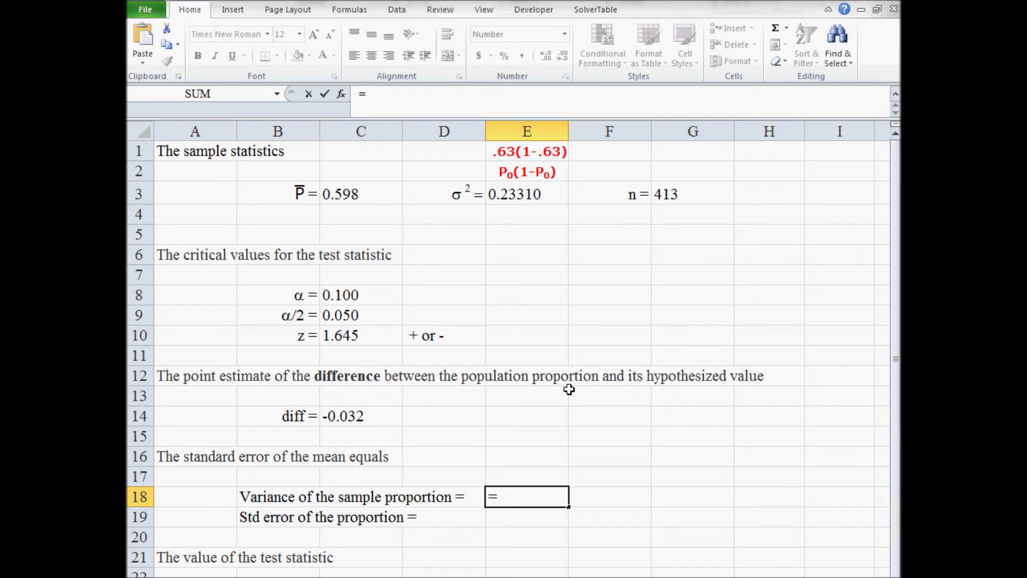
key(Up)
key(Up)
key(Up)
key(Up)
key(Up)
key(Up)
key(Up)
key(Up)
key(Up)
key(Up)
key(Up)
key(Up)
key(Up)
key(Up)
key(Up)
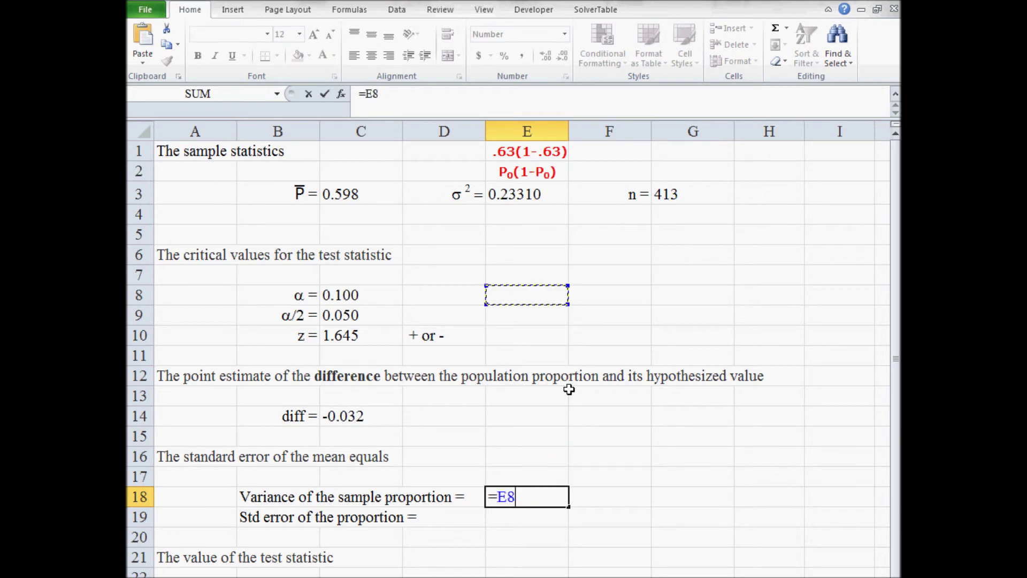
text(/)
key(Up)
key(Up)
key(Up)
key(Up)
key(Up)
key(Up)
key(Up)
key(Up)
key(Up)
key(Up)
key(Up)
key(Up)
key(Up)
key(Up)
key(Up)
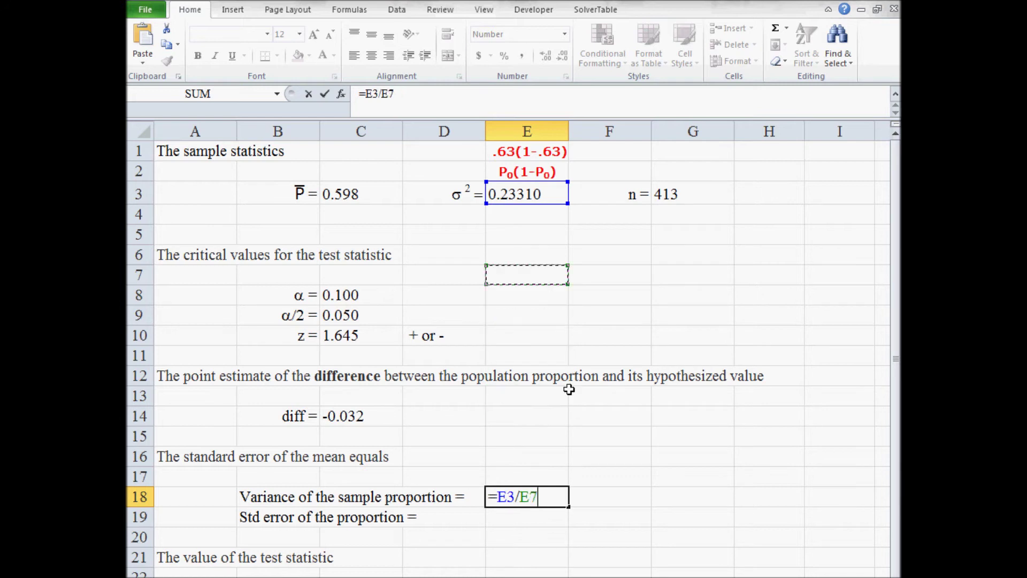
key(Right)
key(Right)
key(Return)
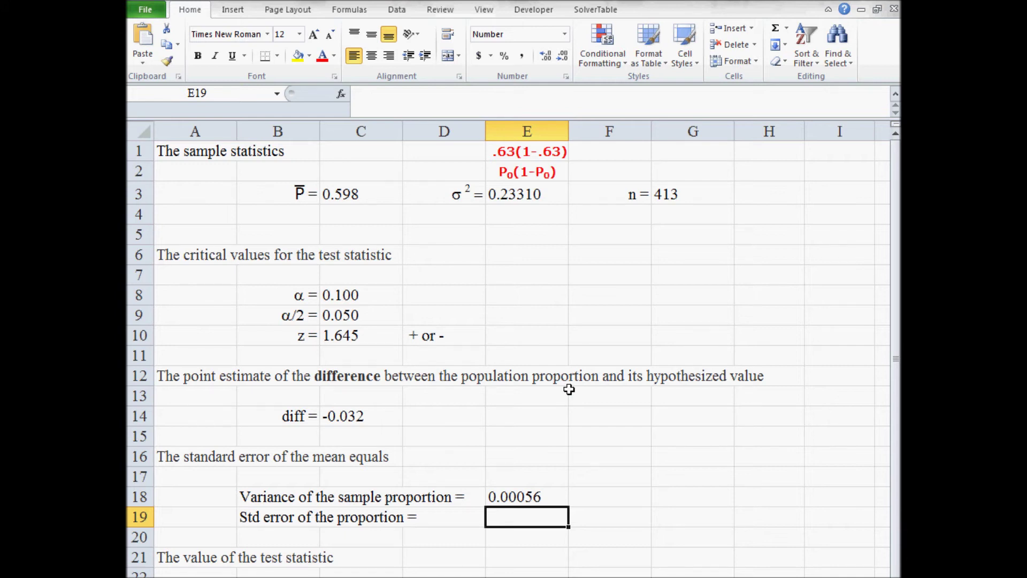
Enter the standard error =SQRT(E18) in E19, giving 0.02376
text(=sq)
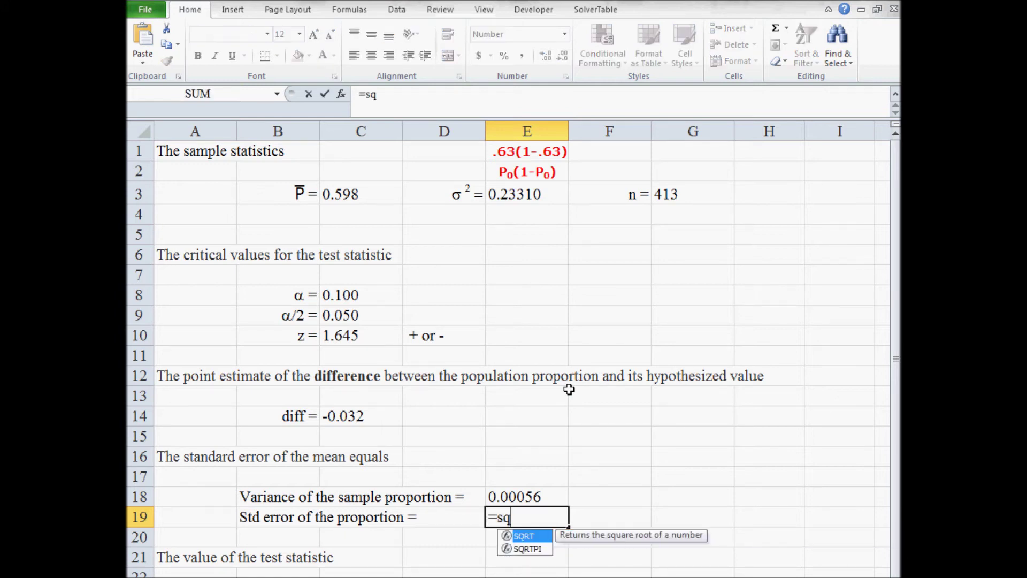
text(rt()
key(Up)
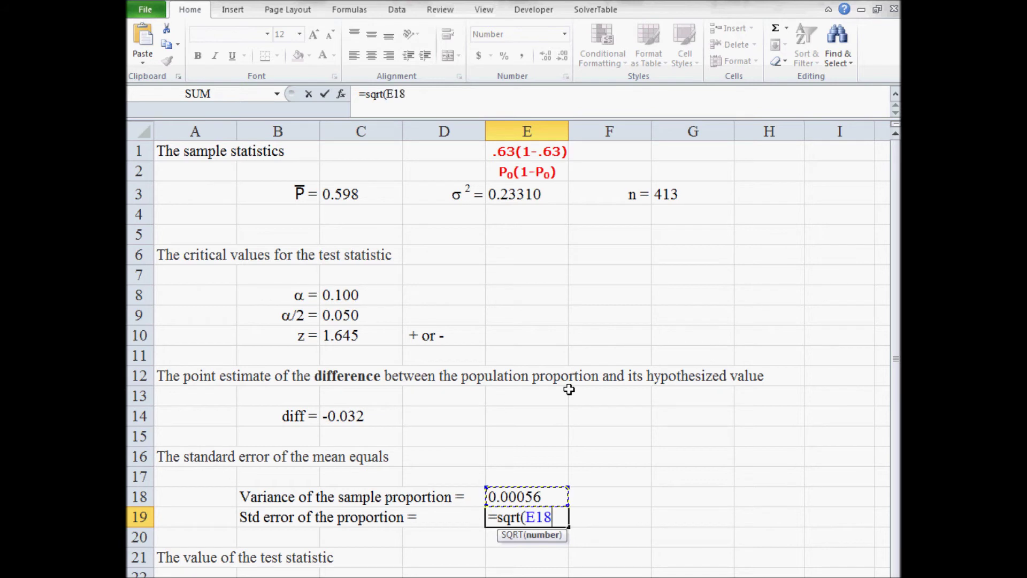
key(Return)
key(Return)
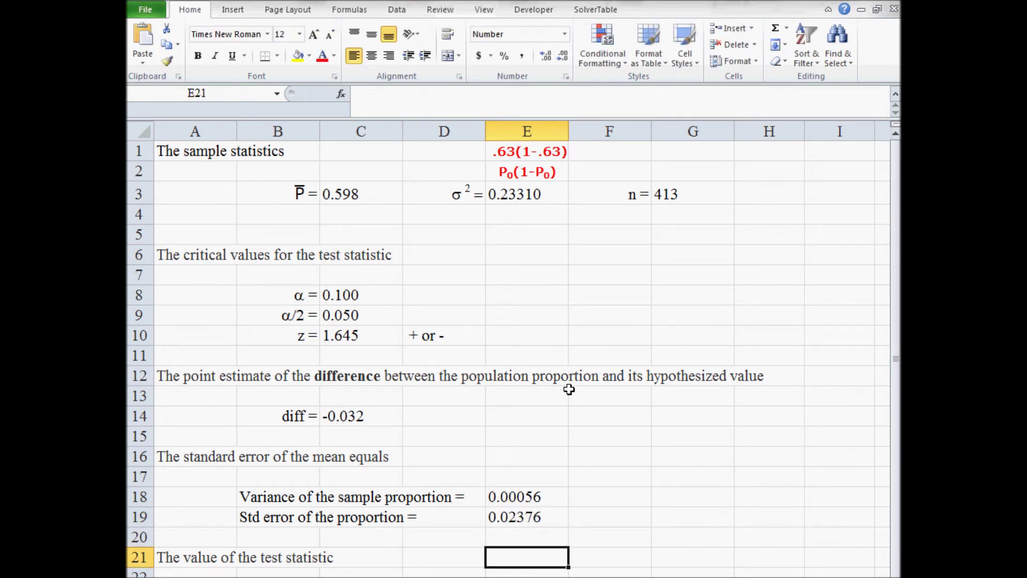
Enter the test statistic =C14/E19 in E21, giving -1.3443
text(=)
key(Up)
key(Up)
key(Up)
key(Up)
key(Up)
key(Up)
key(Up)
key(Left)
key(Left)
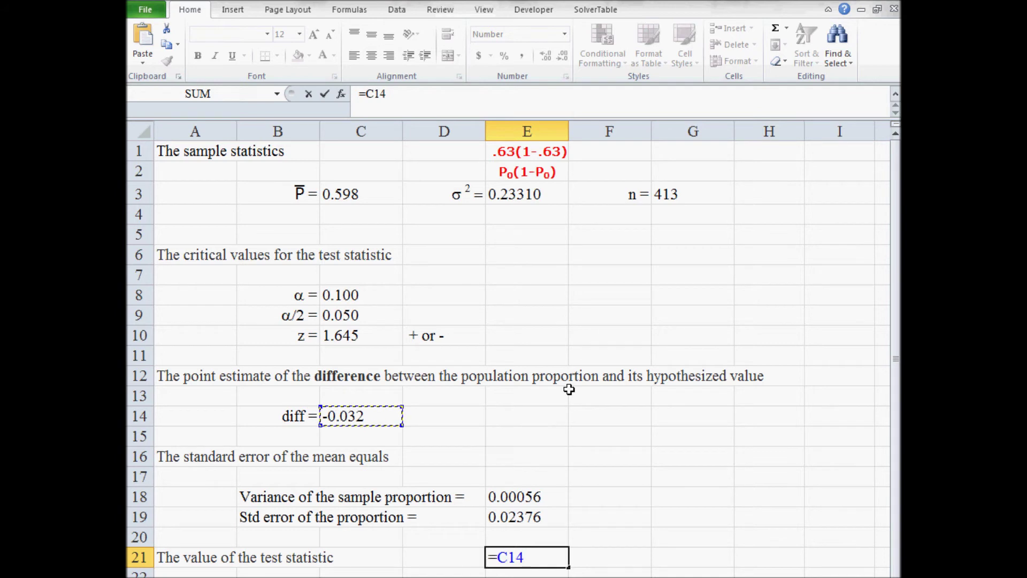
text(/)
key(Up)
key(Up)
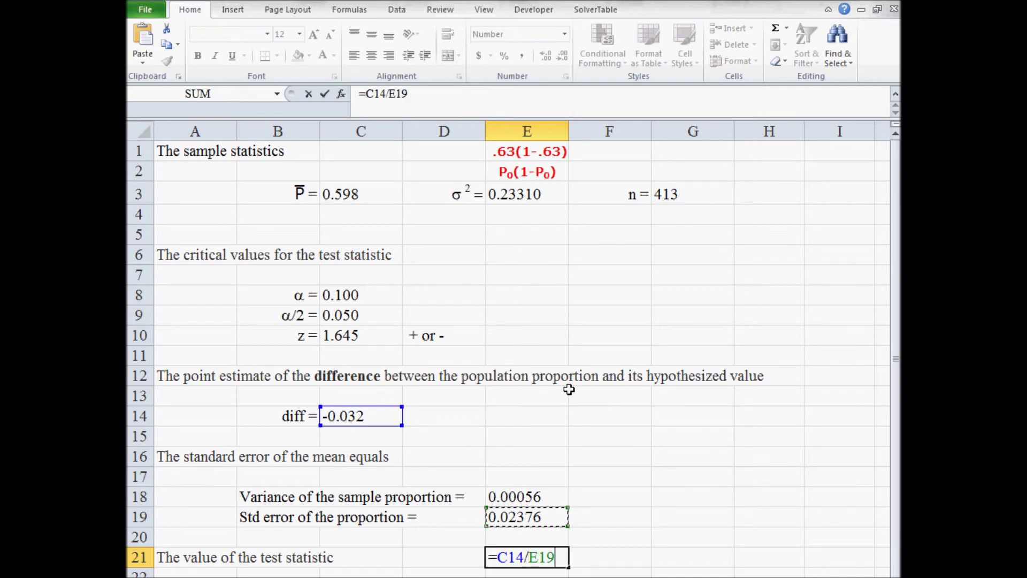
key(Return)
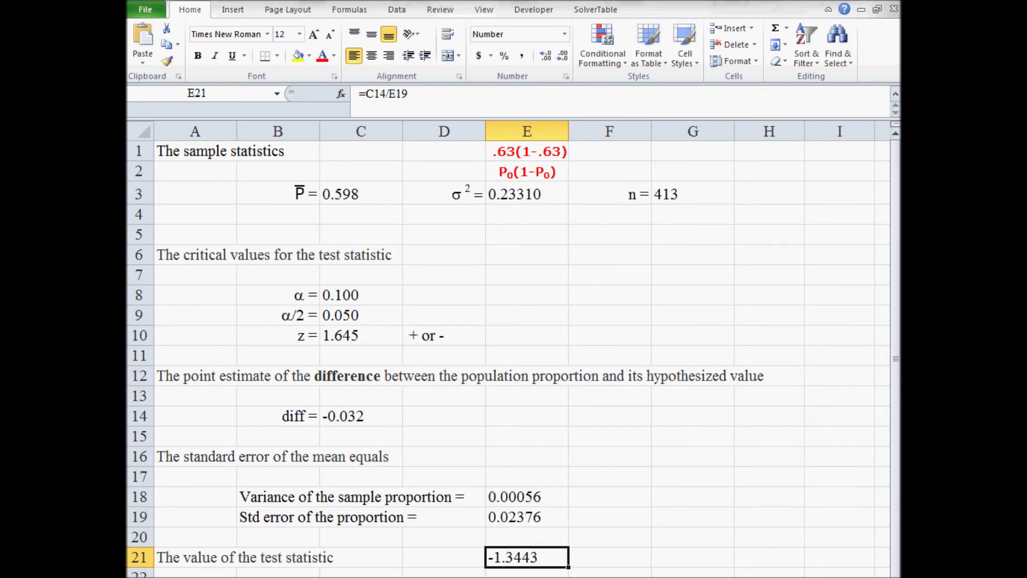
key(alt+Tab)
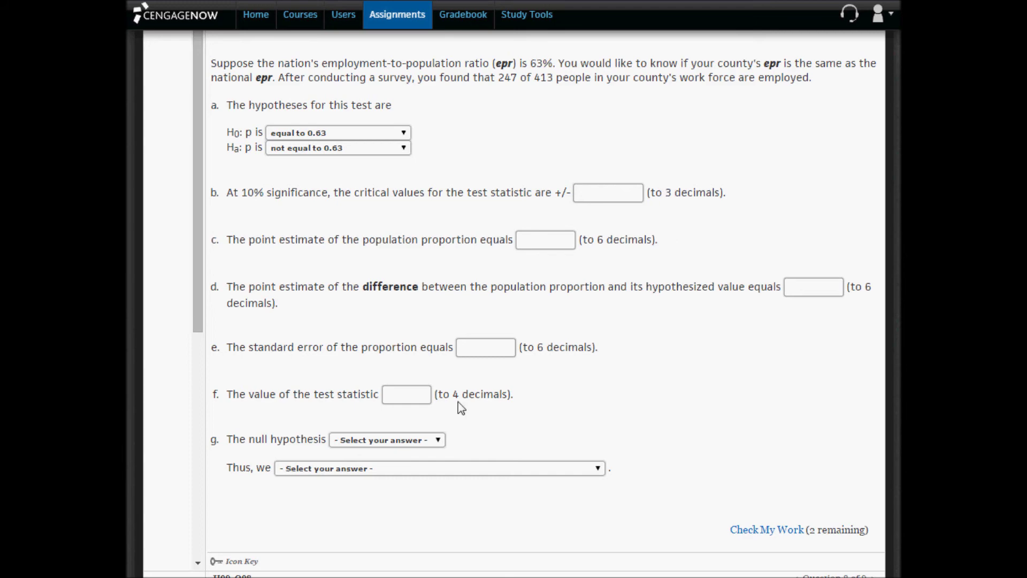
Copy the test statistic -1.3443 from Excel into the part f answer box
key(alt+Tab)
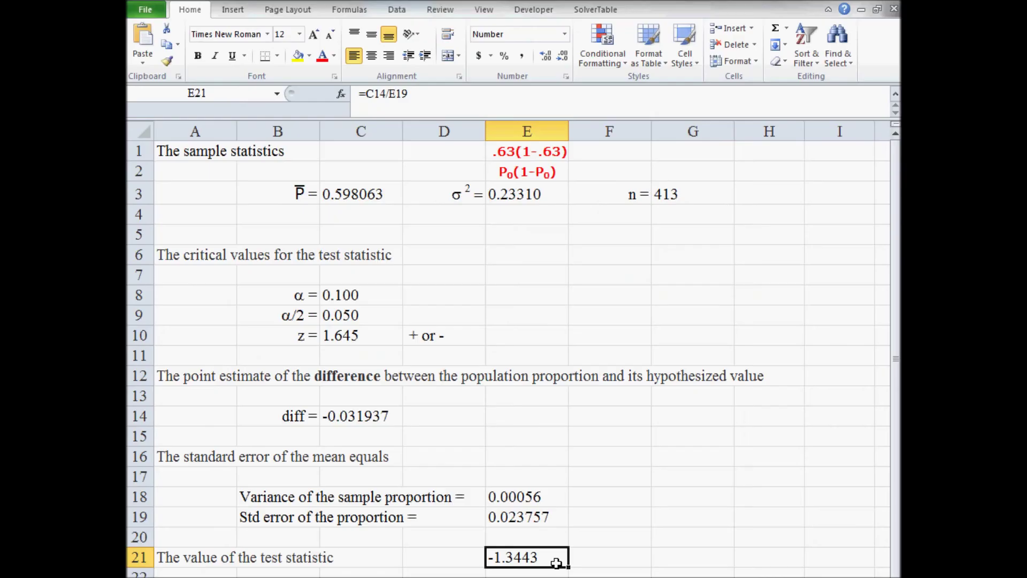
key(ctrl+c)
key(alt+Tab)
click(427, 392)
key(ctrl+v)
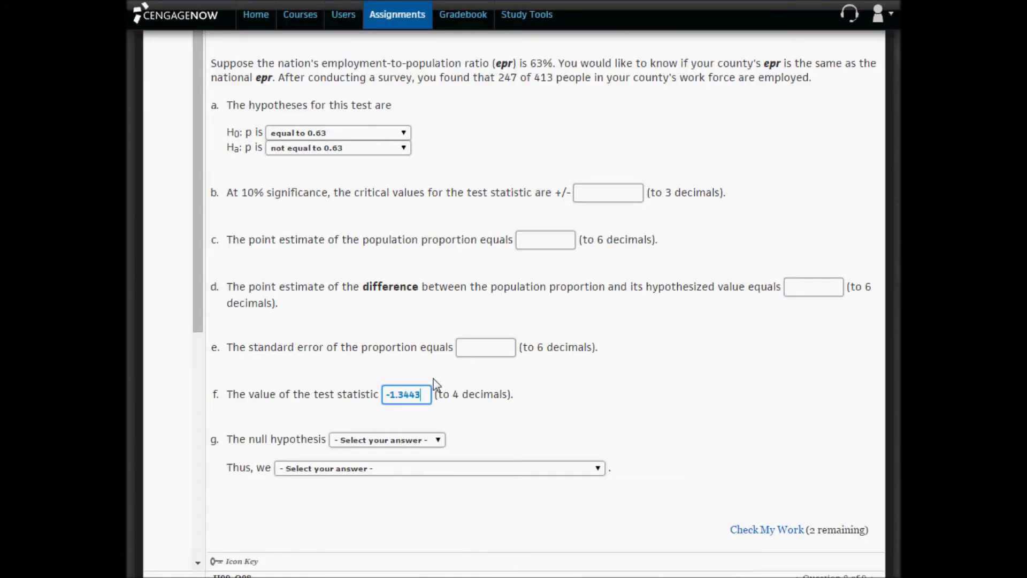
Copy the standard error 0.023757 from E19 into the part e answer
key(alt+Tab)
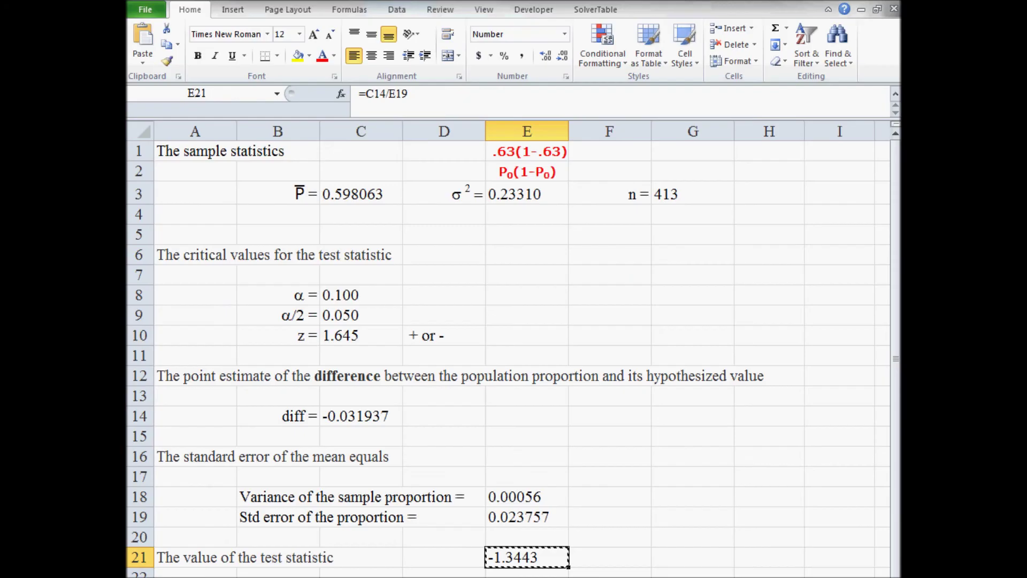
click(513, 517)
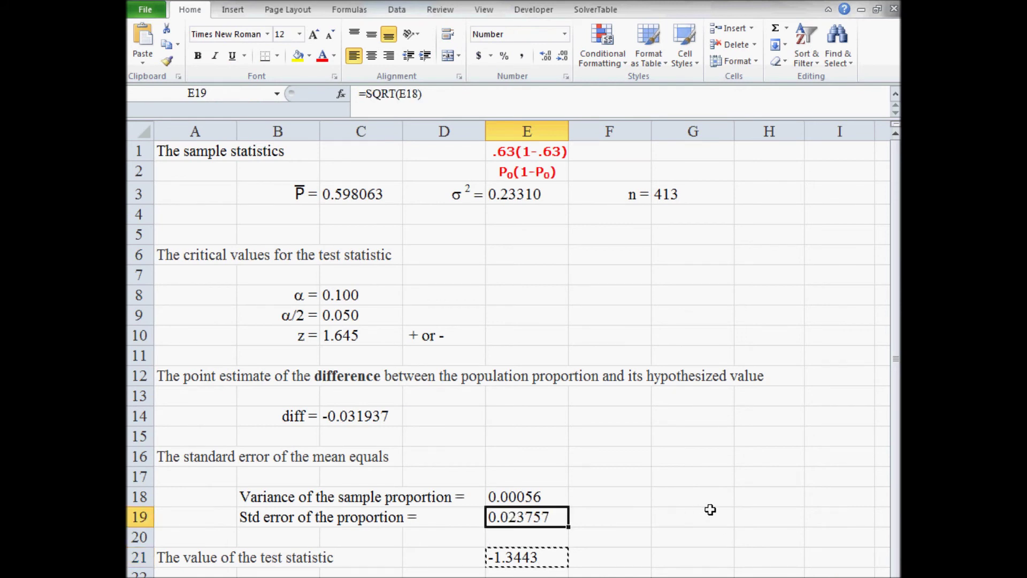
key(ctrl+c)
key(alt+Tab)
key(ctrl+v)
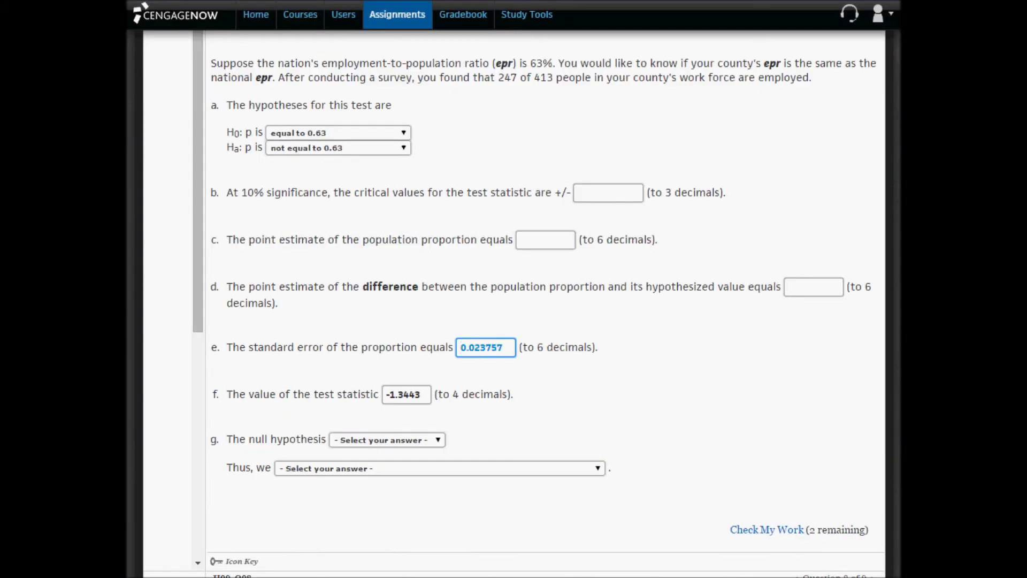
Copy the difference -0.031937 from C14 into the part d answer
key(alt+Tab)
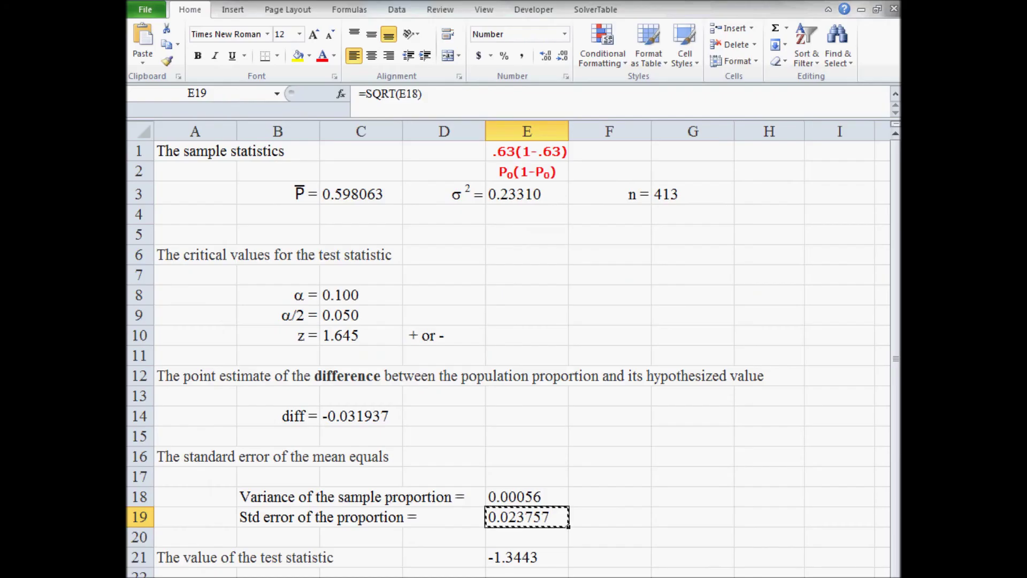
click(378, 423)
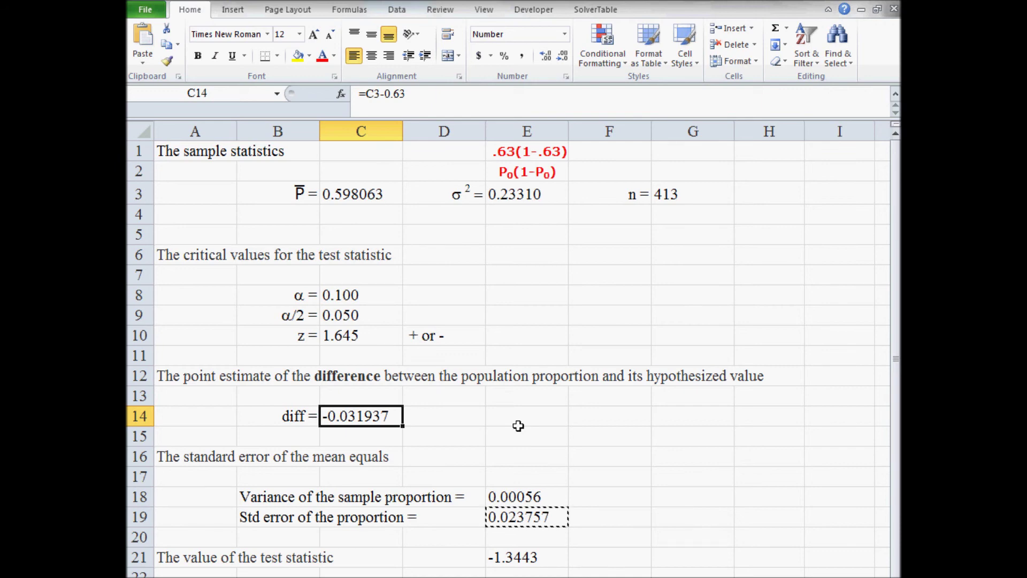
key(alt+Tab)
click(801, 289)
key(ctrl+v)
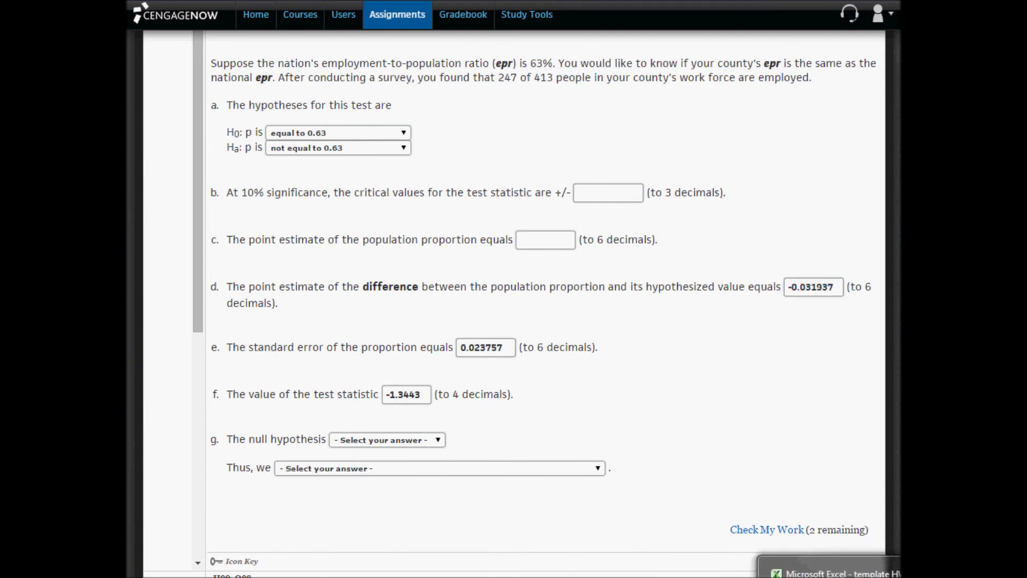
Copy the point estimate 0.598063 from C3 into the part c answer
key(alt+Tab)
click(397, 185)
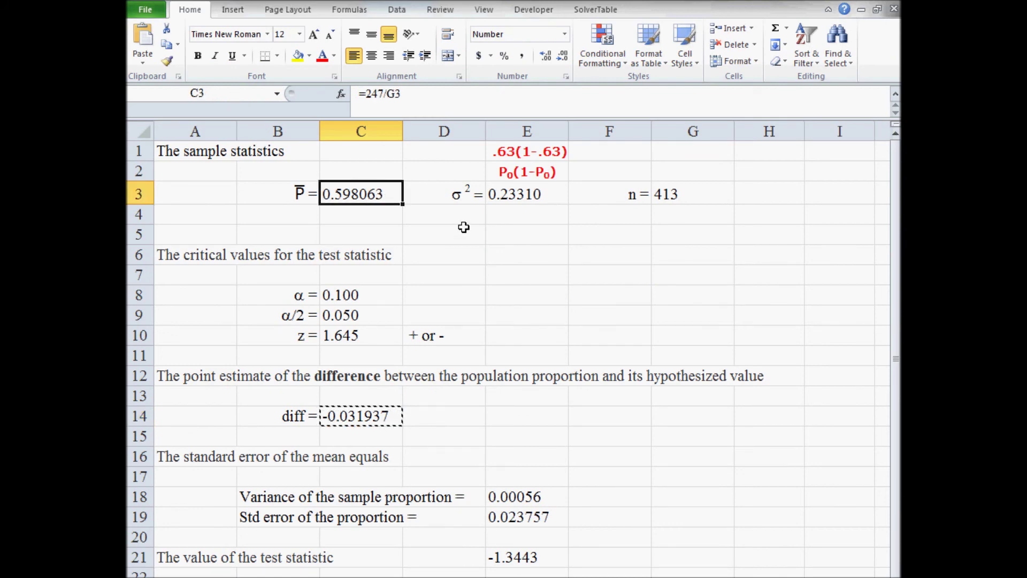
key(ctrl+c)
key(alt+Tab)
key(shift+Tab)
key(ctrl+v)
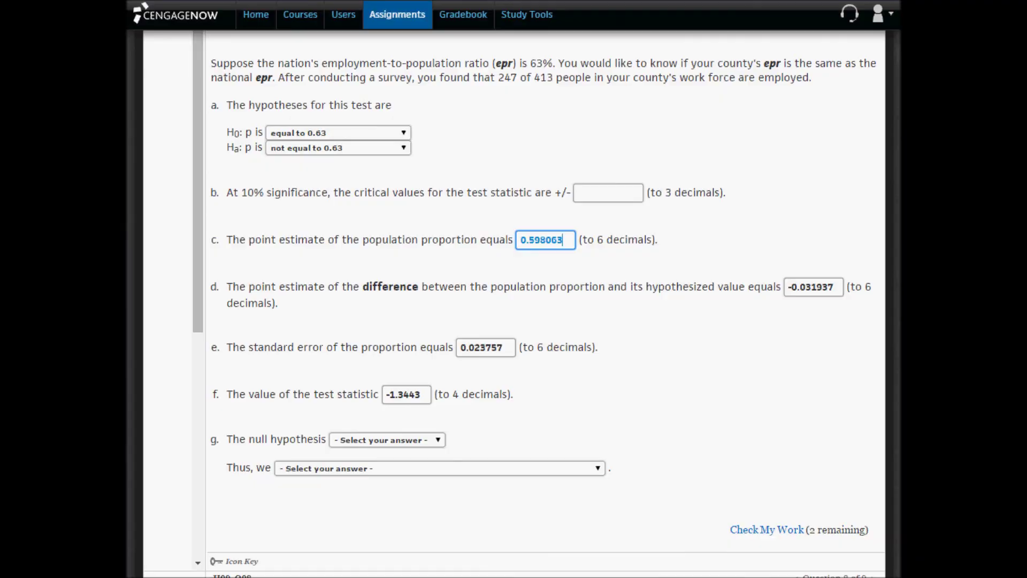
Copy the critical value 1.645 from C10 into the part b answer
key(alt+Tab)
click(356, 342)
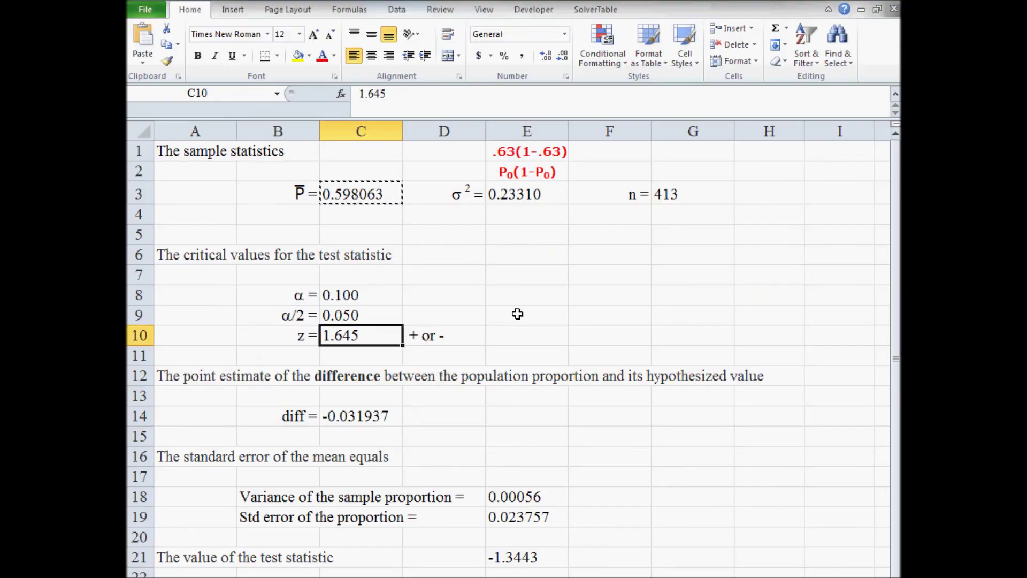
key(ctrl+c)
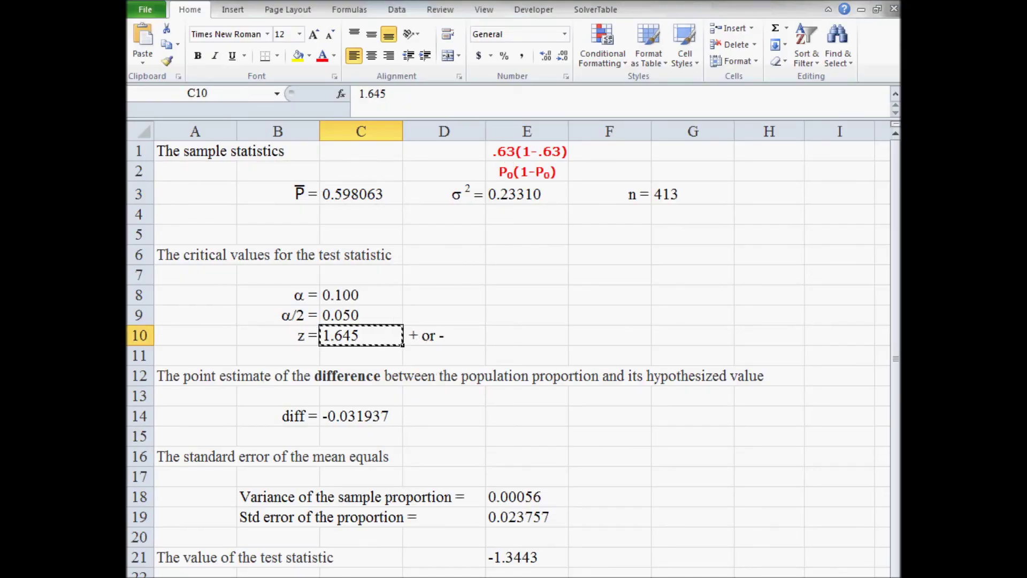
key(alt+Tab)
click(597, 192)
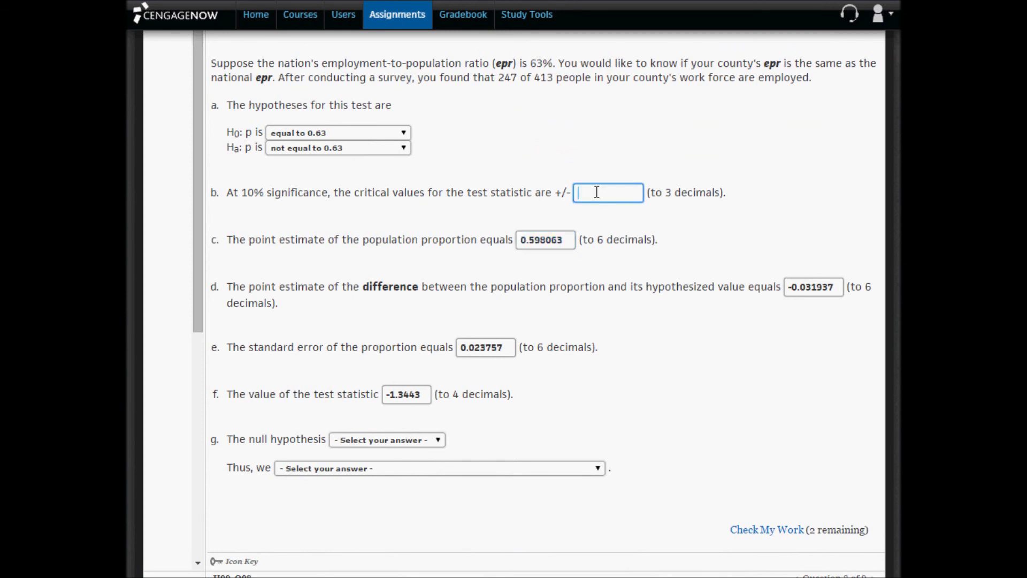
key(ctrl+v)
Review the entered answers, checking 1.645 in part b and -1.3443 in part f
click(683, 440)
drag(422, 394, 381, 400)
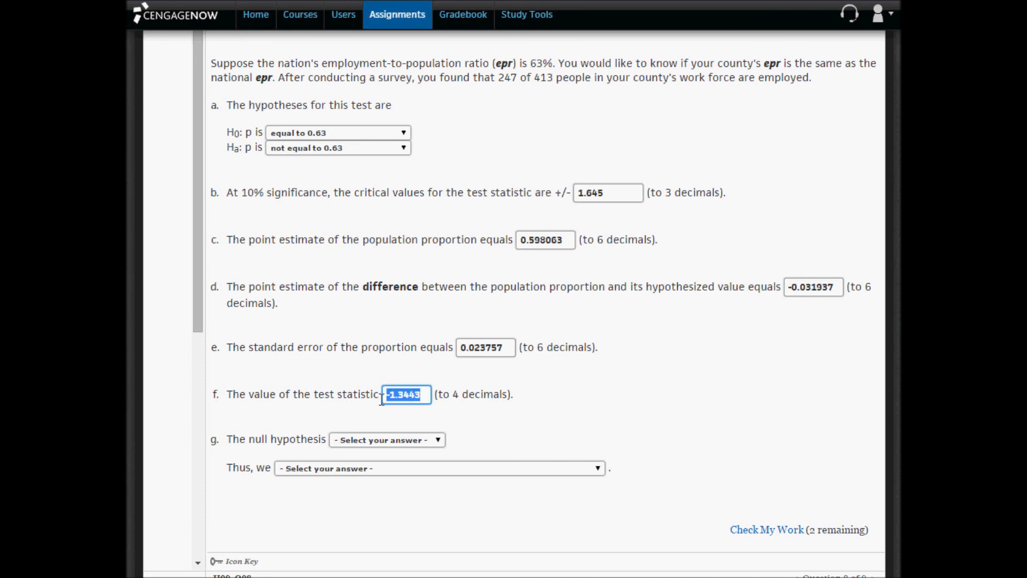
drag(630, 193, 575, 188)
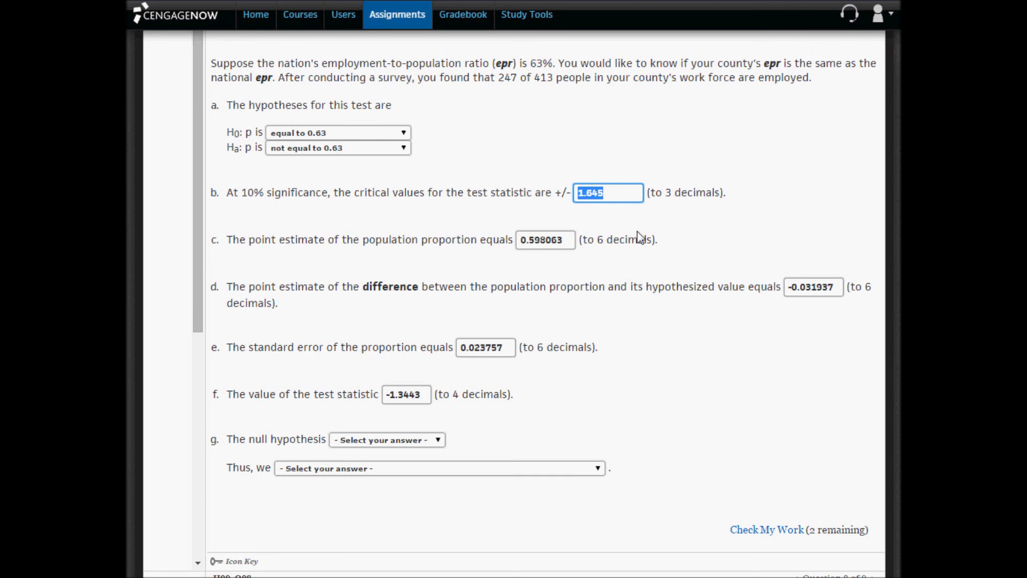
drag(422, 396, 375, 400)
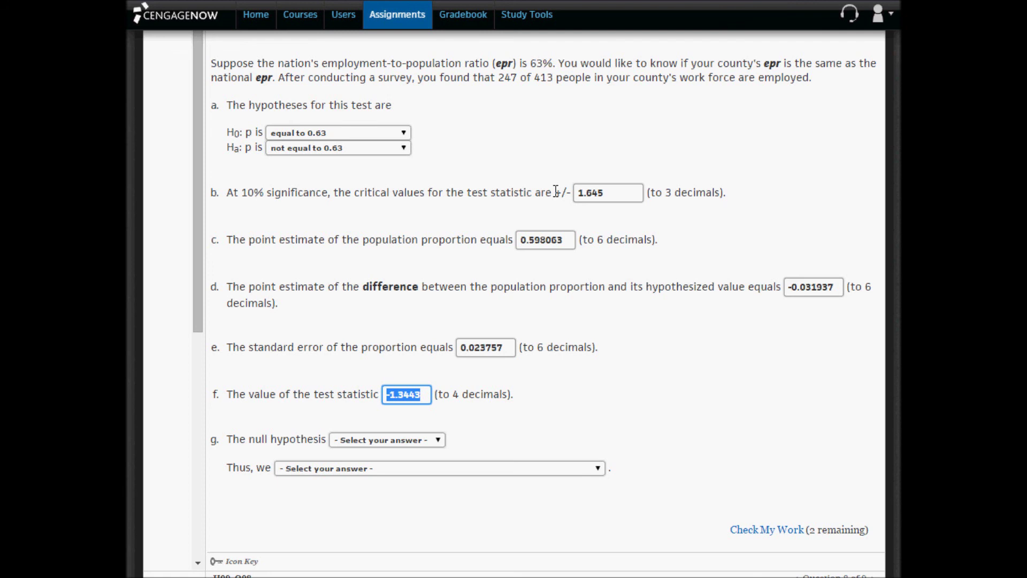
click(383, 442)
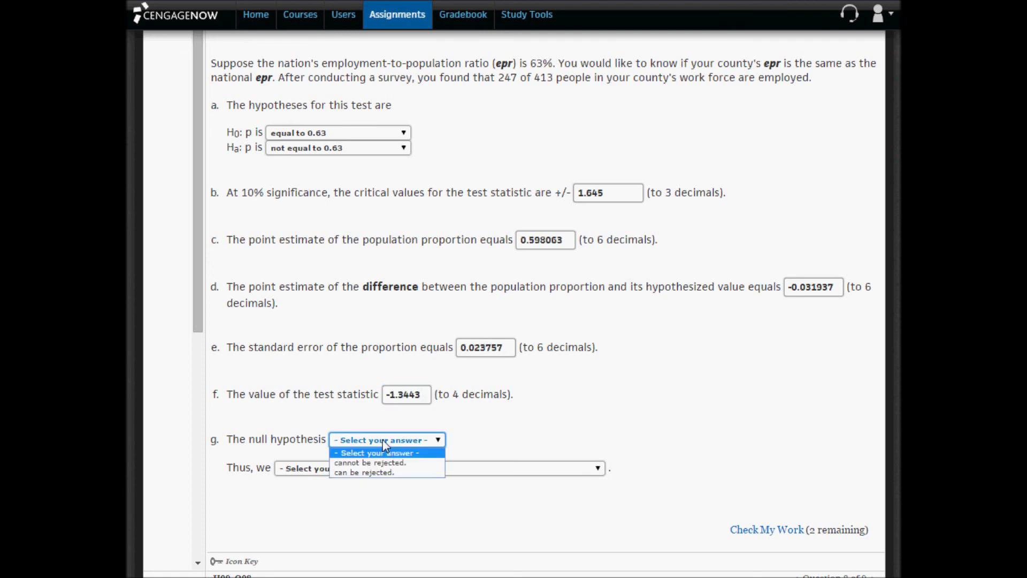
Answer part g: null hypothesis cannot be rejected, so the county's epr cannot be called different
click(388, 463)
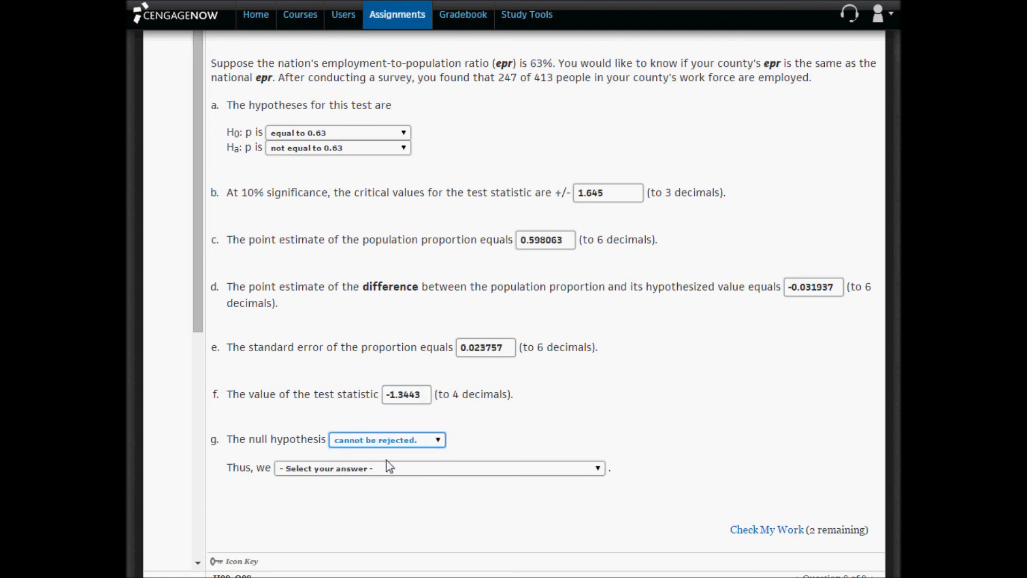
click(539, 432)
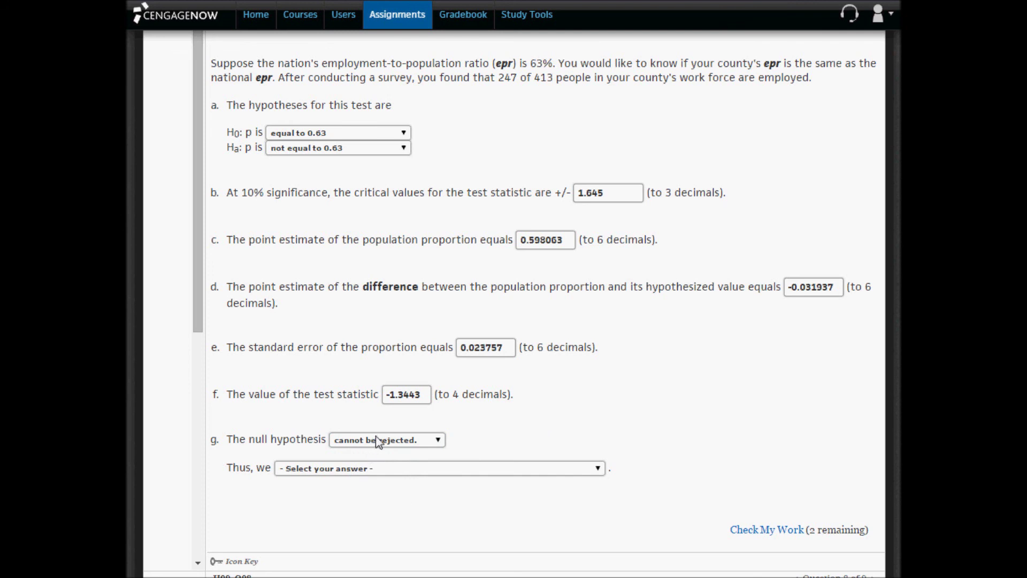
click(376, 468)
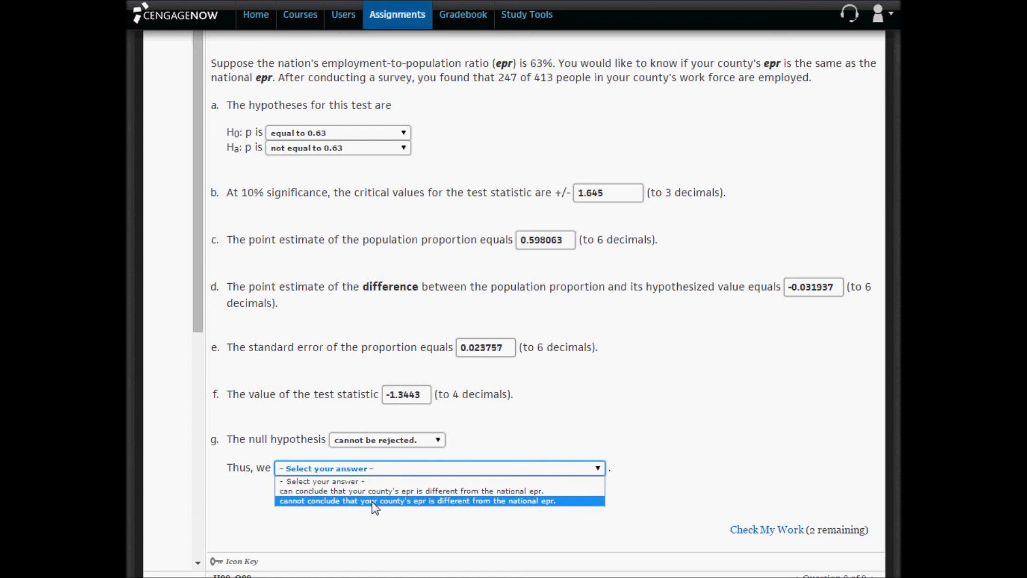
click(374, 500)
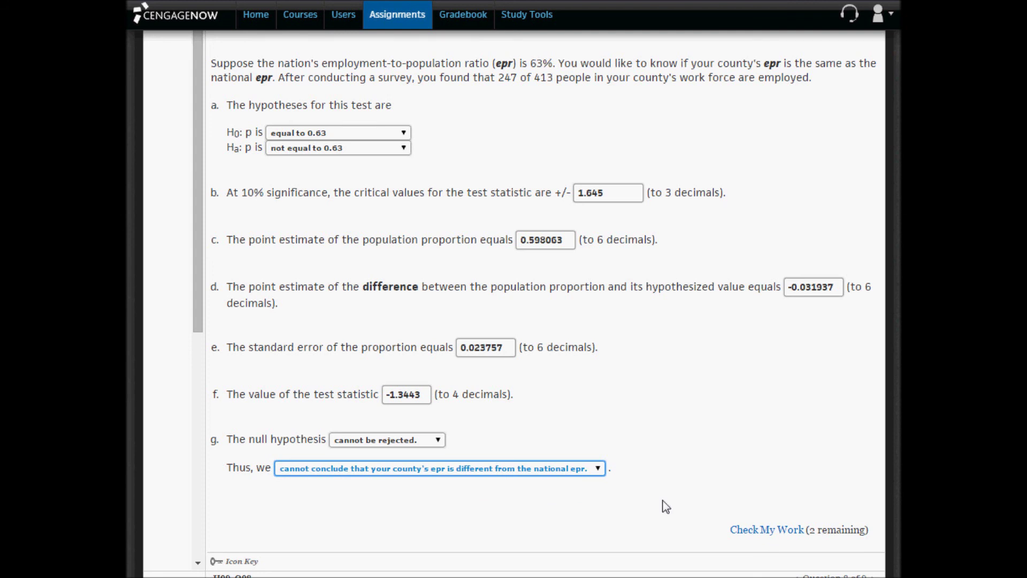